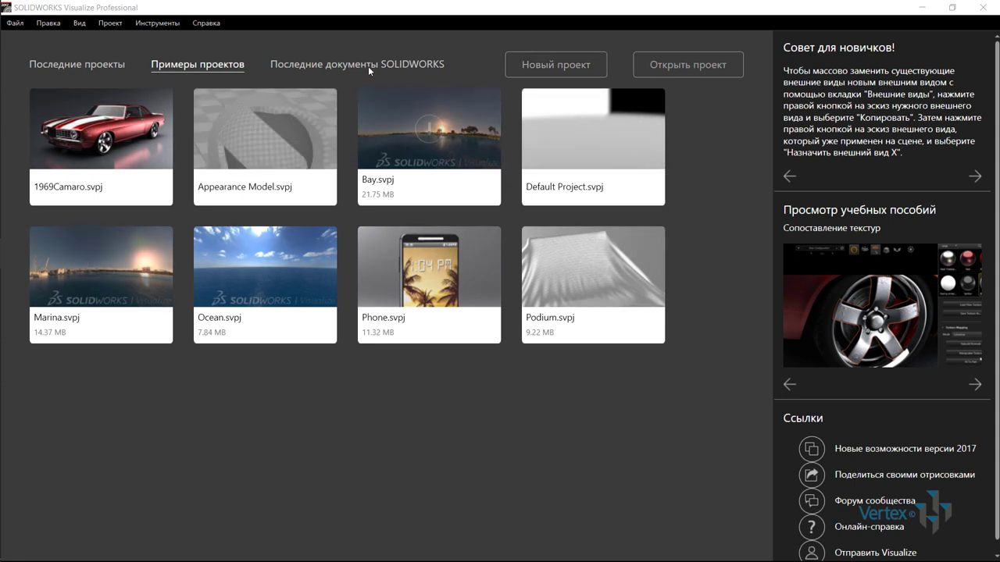
Step: Switch the start page between recent projects and recent SOLIDWORKS documents, ending on the documents list
{"action": "left_click", "coordinate": [339, 64]}
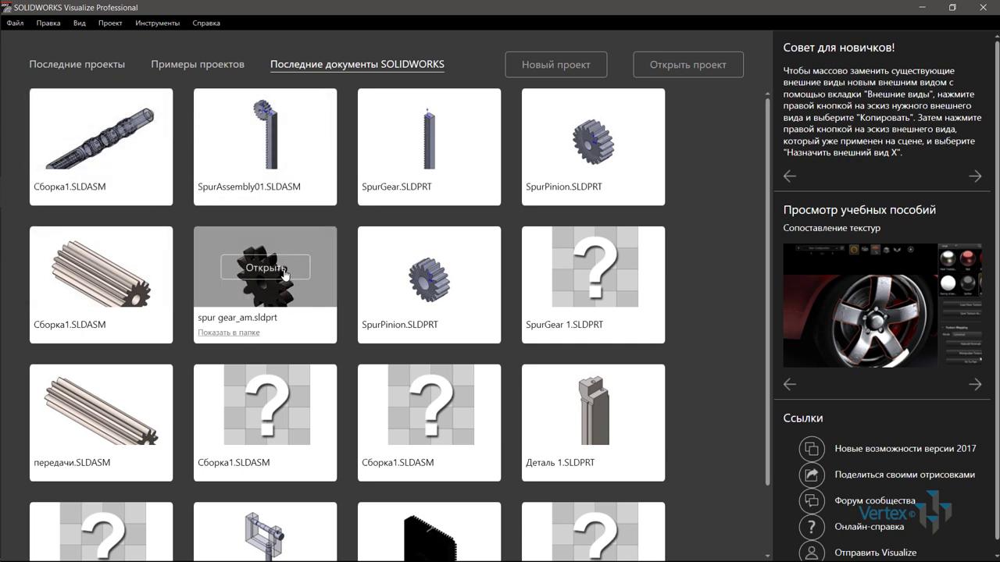
{"action": "left_click", "coordinate": [100, 65]}
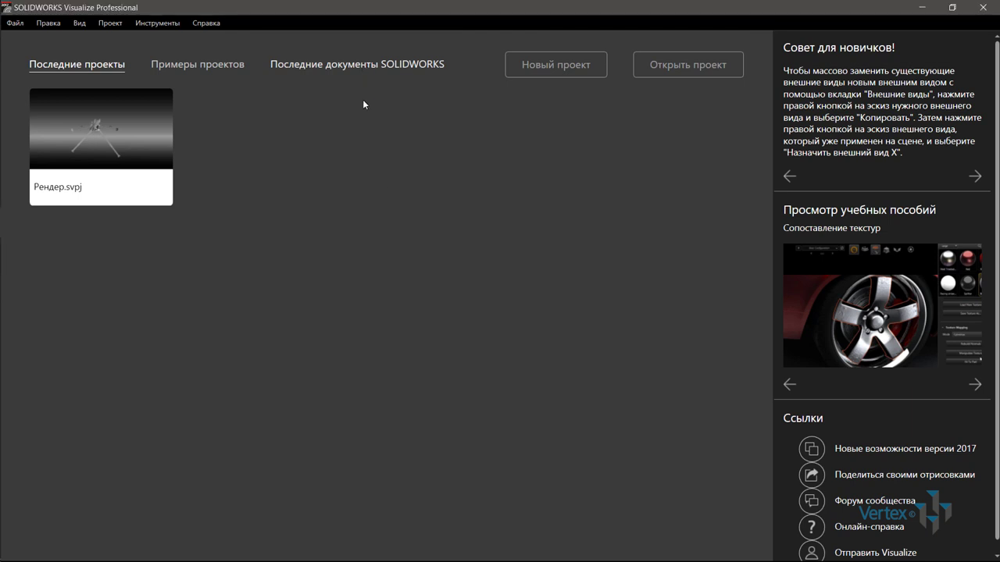
{"action": "left_click", "coordinate": [357, 64]}
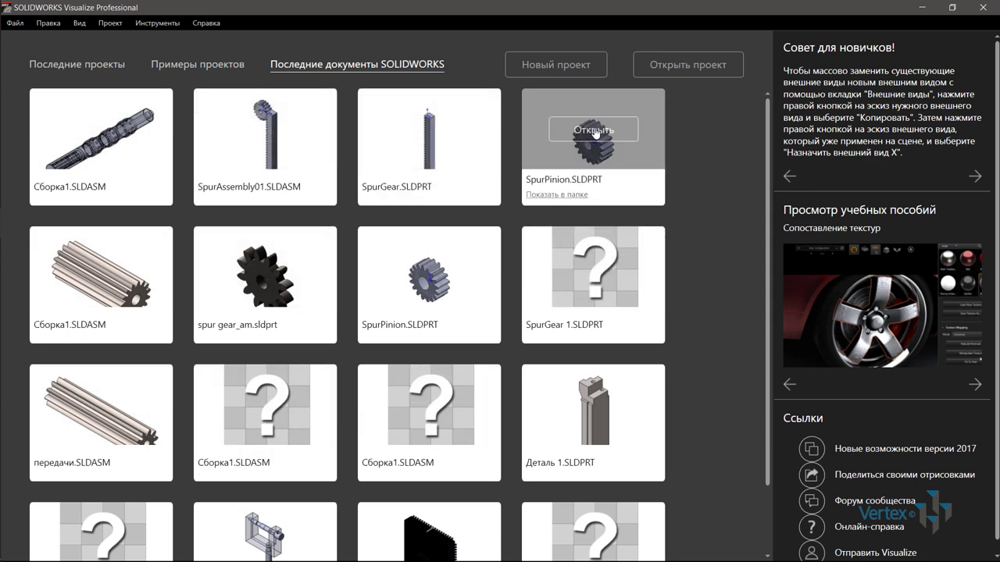
{"action": "mouse_move", "coordinate": [593, 137]}
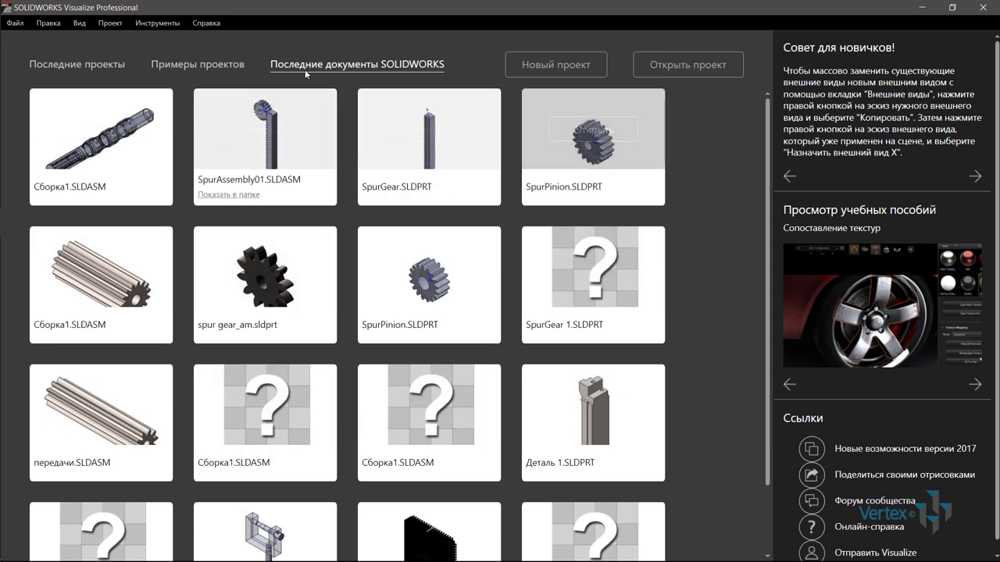
Step: Create a new empty untitled project and show the Project menu's model commands
{"action": "left_click", "coordinate": [17, 22]}
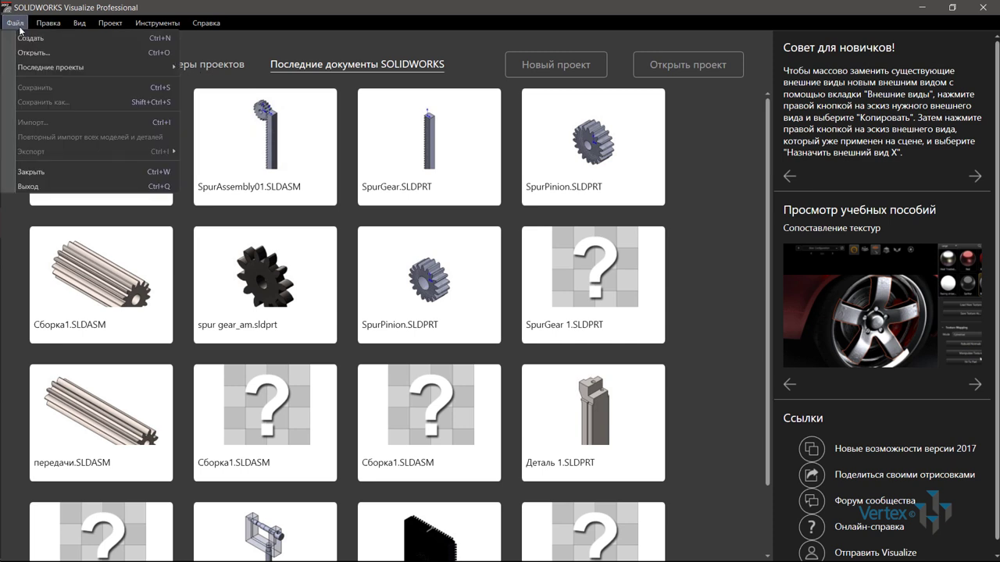
{"action": "left_click", "coordinate": [28, 39]}
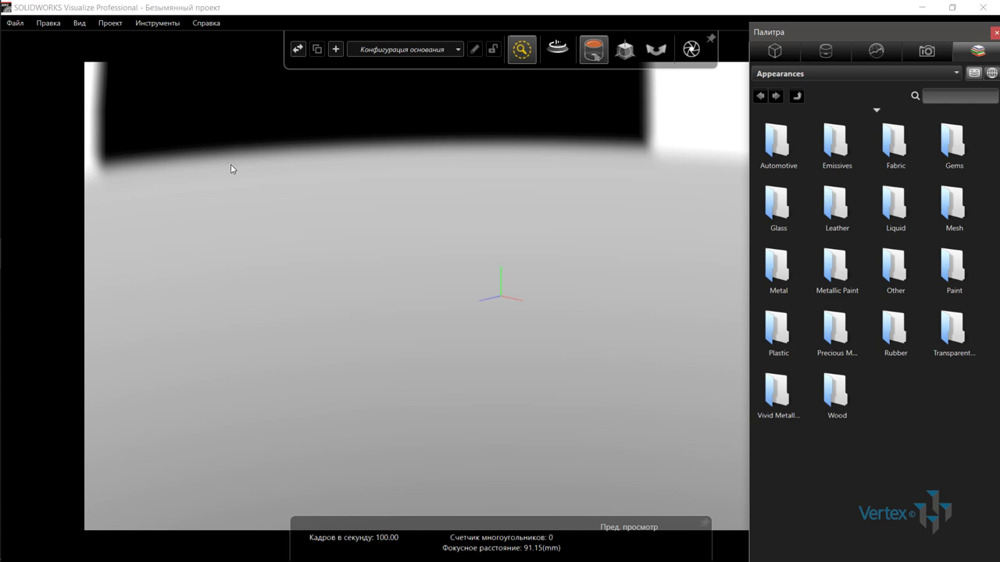
{"action": "left_click", "coordinate": [113, 24]}
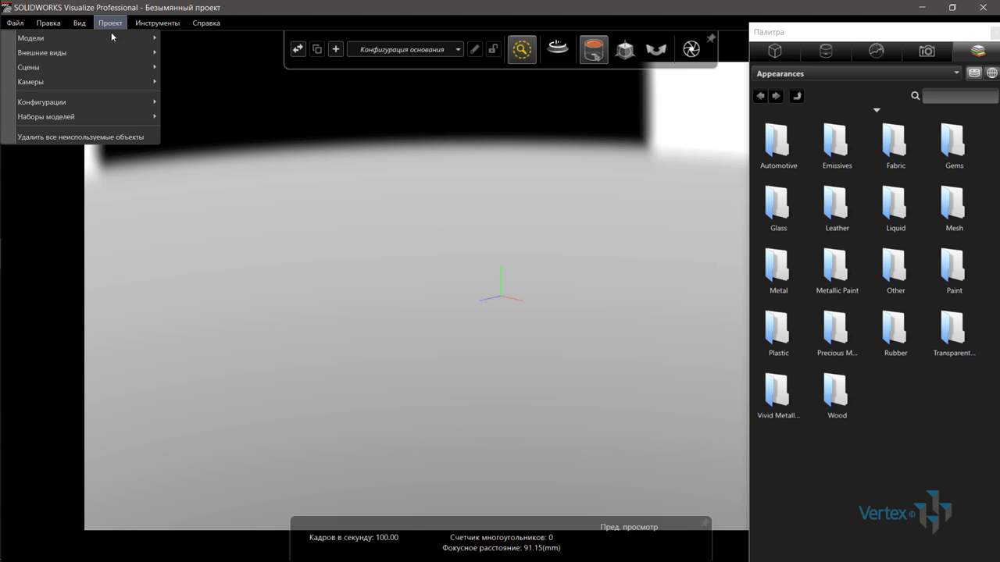
{"action": "mouse_move", "coordinate": [78, 39]}
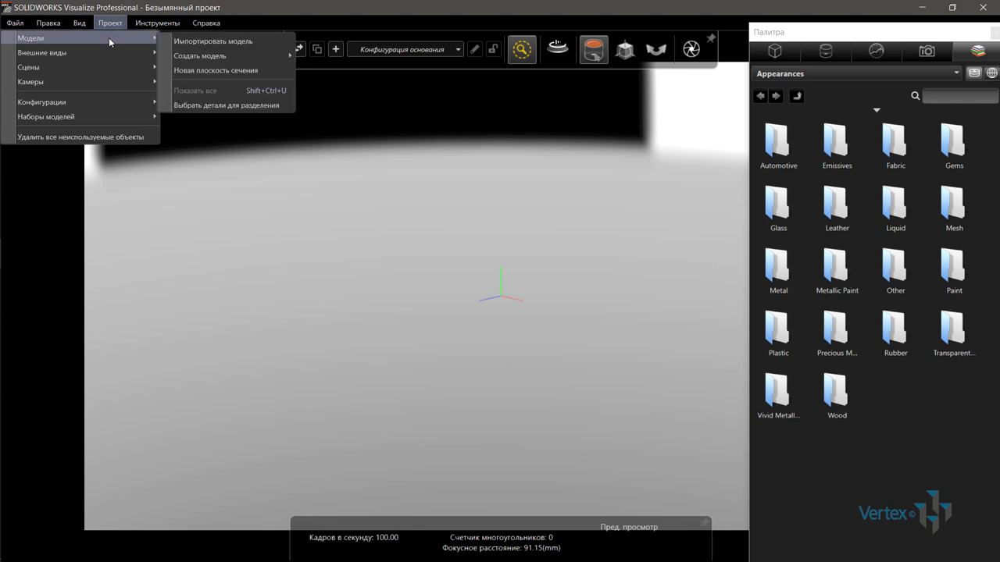
Step: Import the Тренога assembly, setting the file filter to Все файлы (*.*) to find it
{"action": "left_click", "coordinate": [212, 41]}
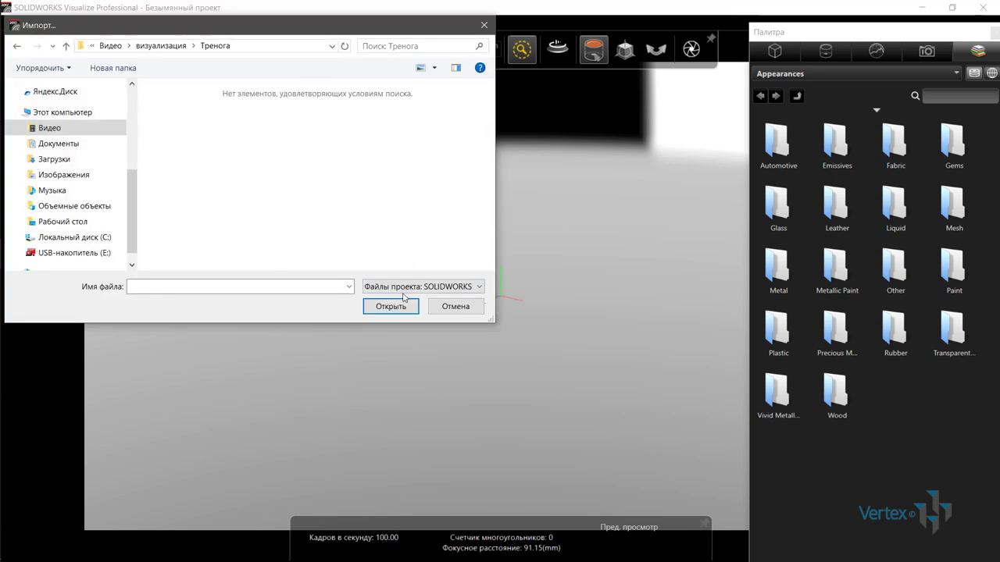
{"action": "left_click", "coordinate": [461, 286]}
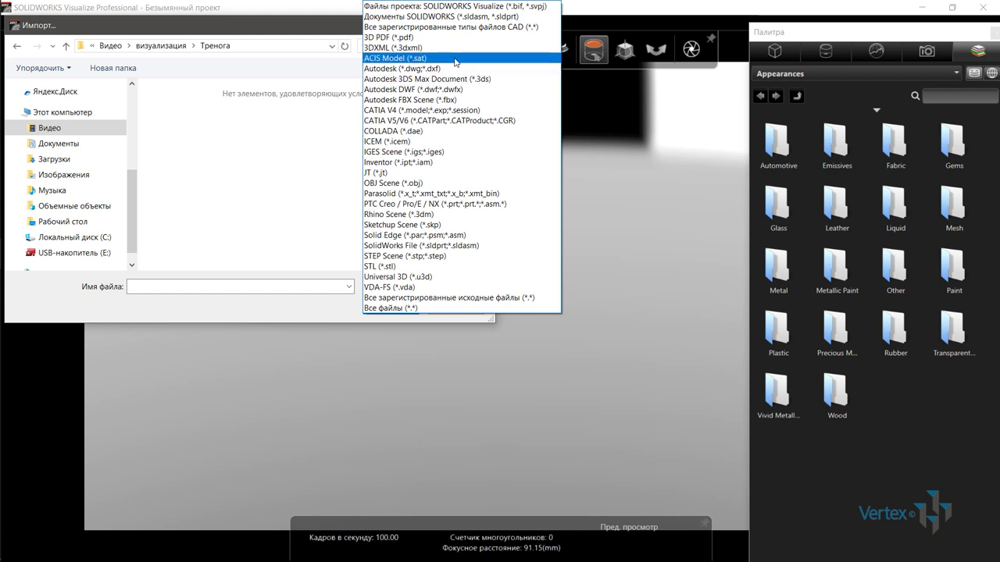
{"action": "left_click", "coordinate": [435, 308]}
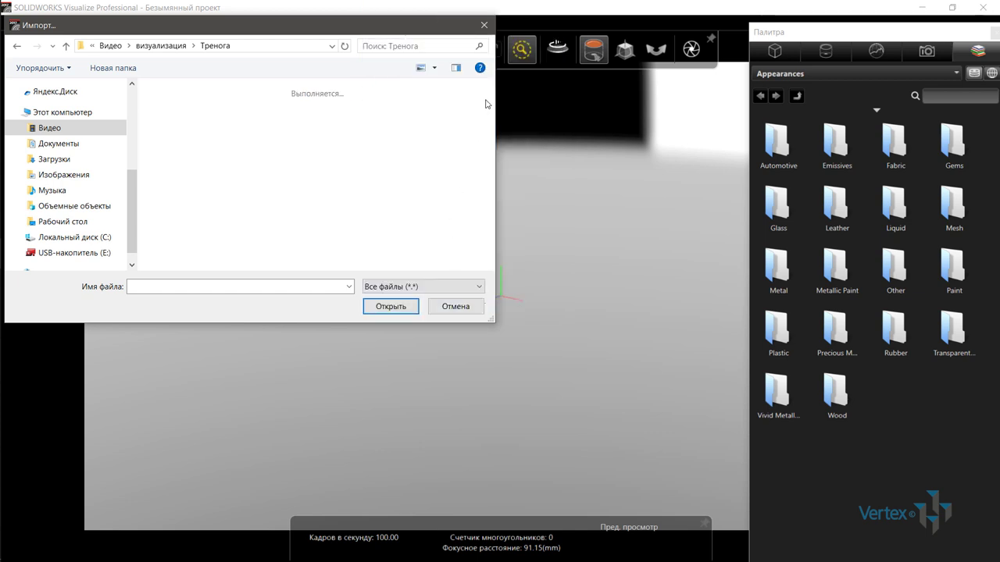
{"action": "scroll", "coordinate": [357, 103], "scroll_direction": "down", "scroll_amount": 5}
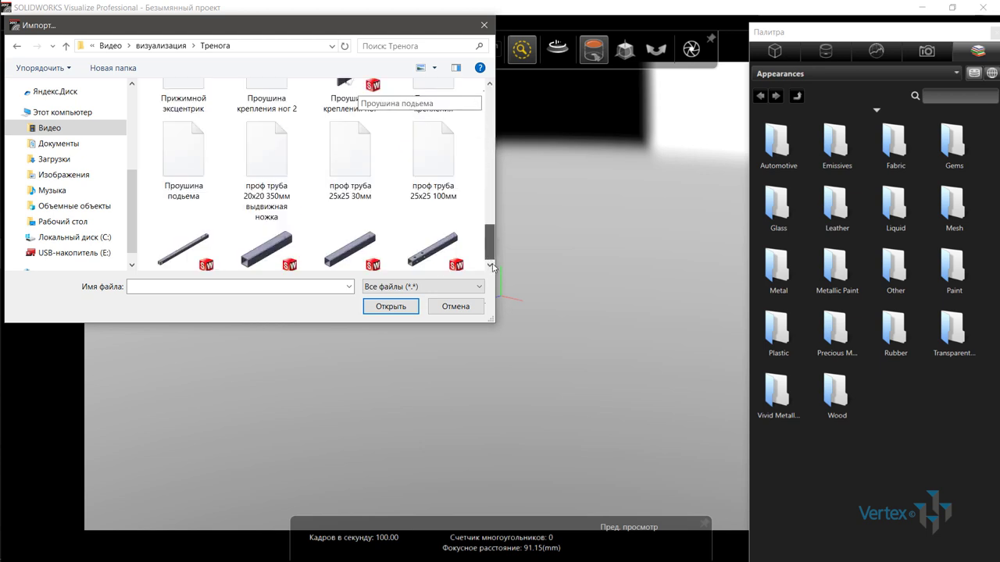
{"action": "scroll", "coordinate": [357, 102], "scroll_direction": "down", "scroll_amount": 3}
{"action": "left_click", "coordinate": [434, 171]}
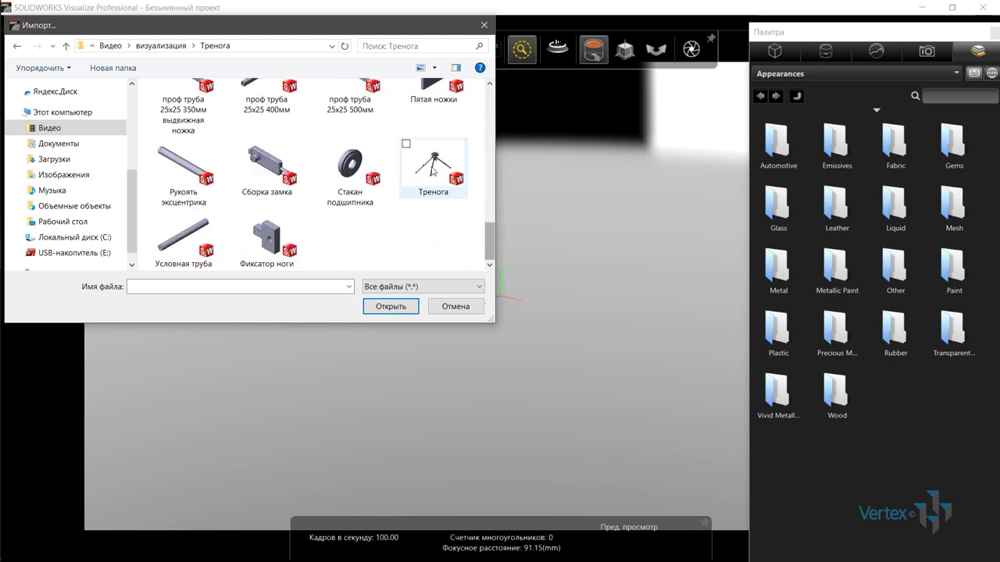
{"action": "left_click", "coordinate": [391, 306]}
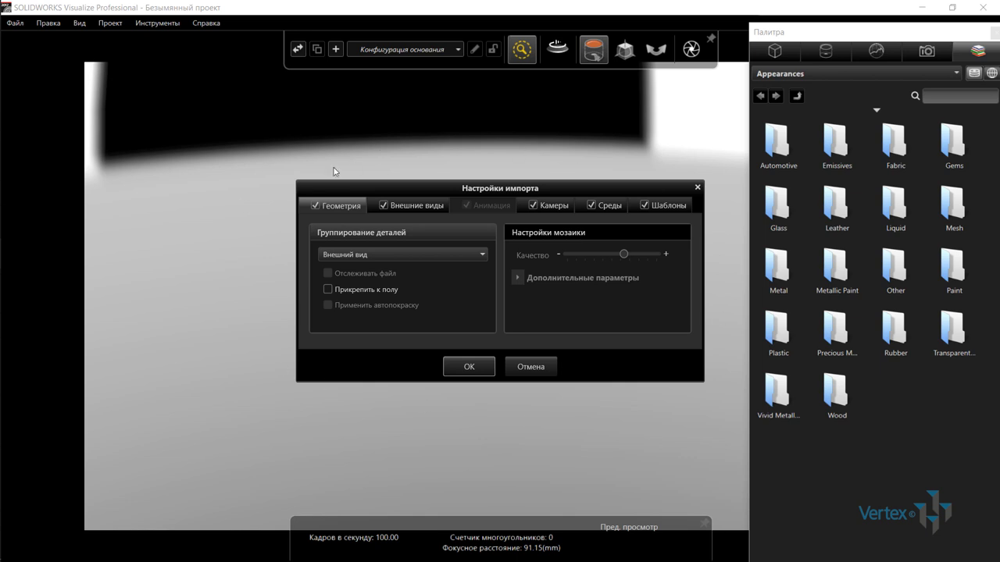
Step: Set Группирование деталей to Авто and view the Внешние виды texture import options
{"action": "left_click_drag", "start_coordinate": [415, 188], "coordinate": [396, 180]}
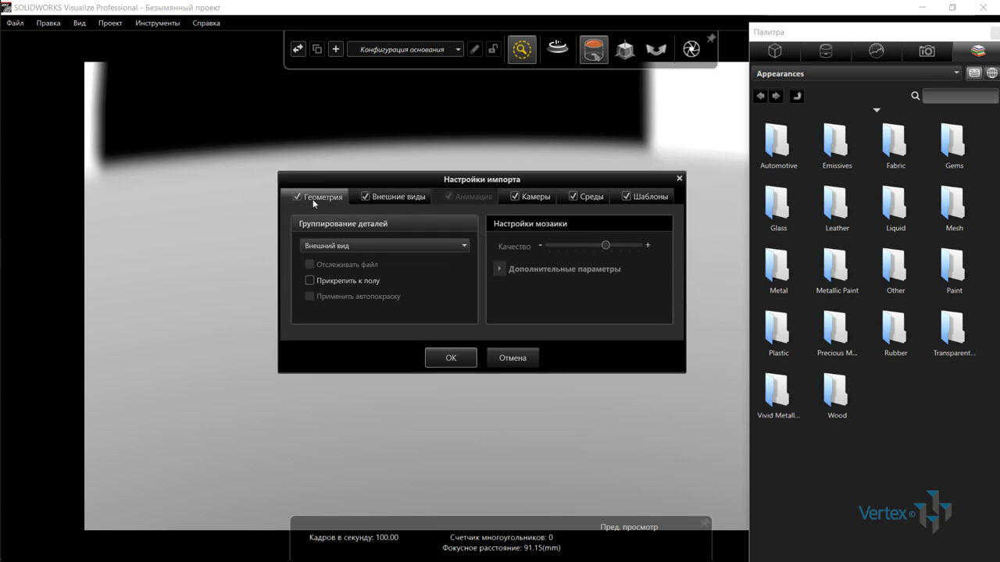
{"action": "left_click", "coordinate": [393, 243]}
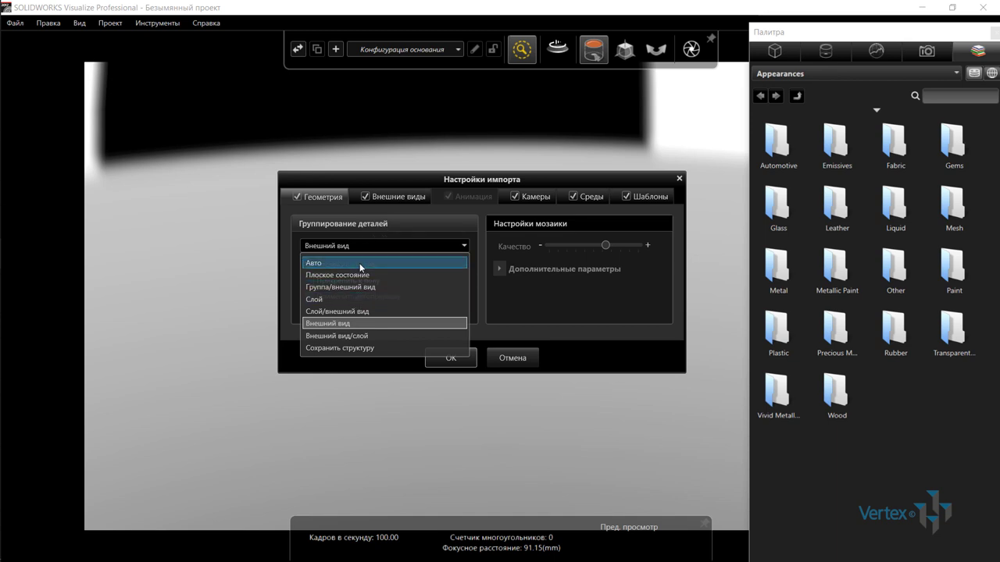
{"action": "left_click", "coordinate": [359, 264]}
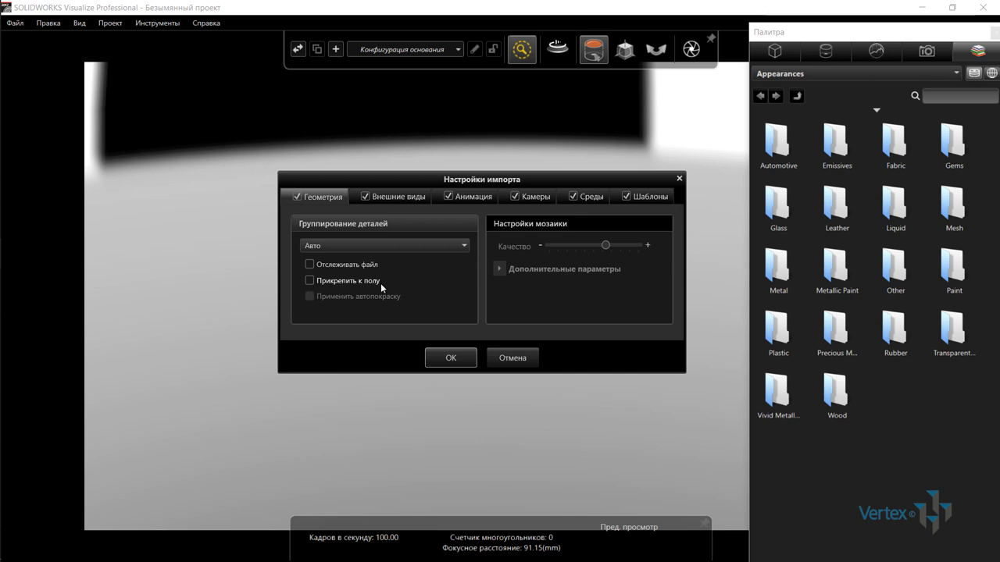
{"action": "left_click", "coordinate": [395, 196]}
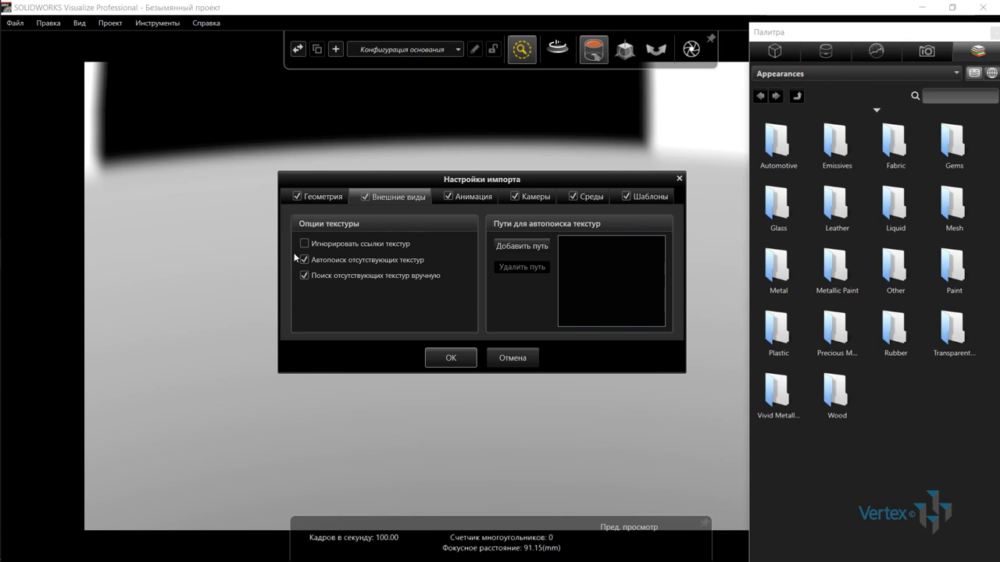
Step: Review the Анимация, Камеры, Среды and Шаблоны import tabs, then confirm the tripod import
{"action": "left_click", "coordinate": [465, 196]}
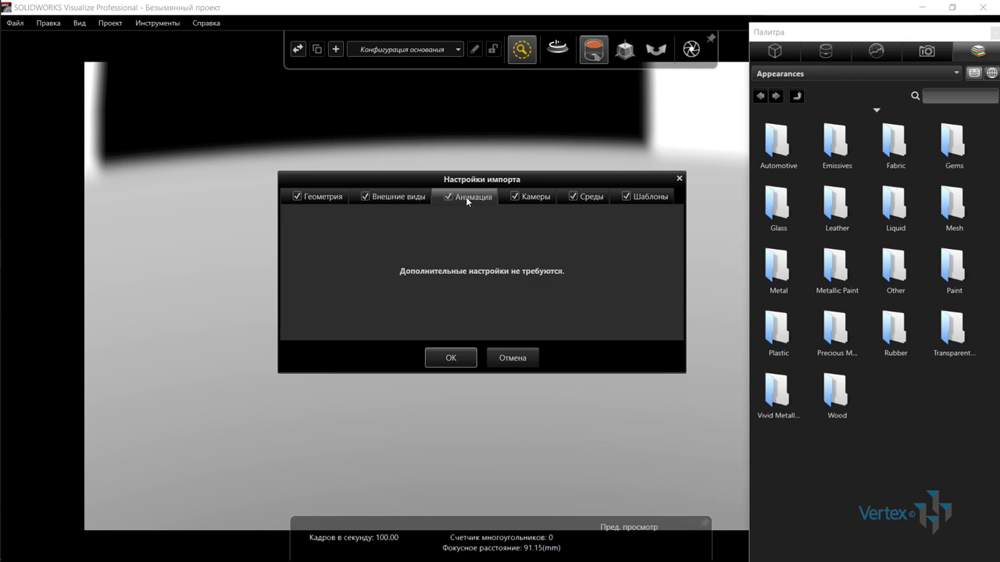
{"action": "left_click", "coordinate": [534, 197]}
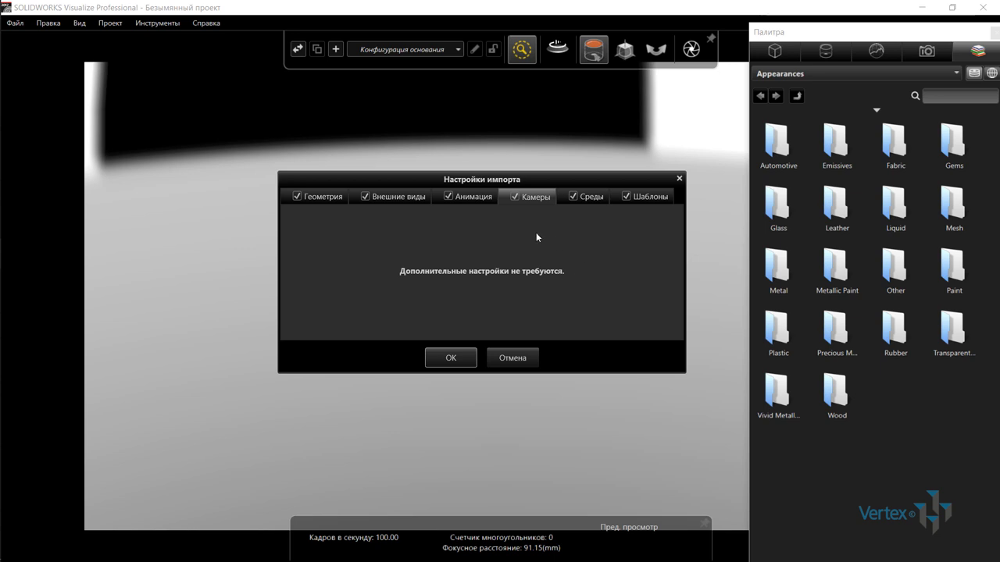
{"action": "left_click", "coordinate": [588, 197]}
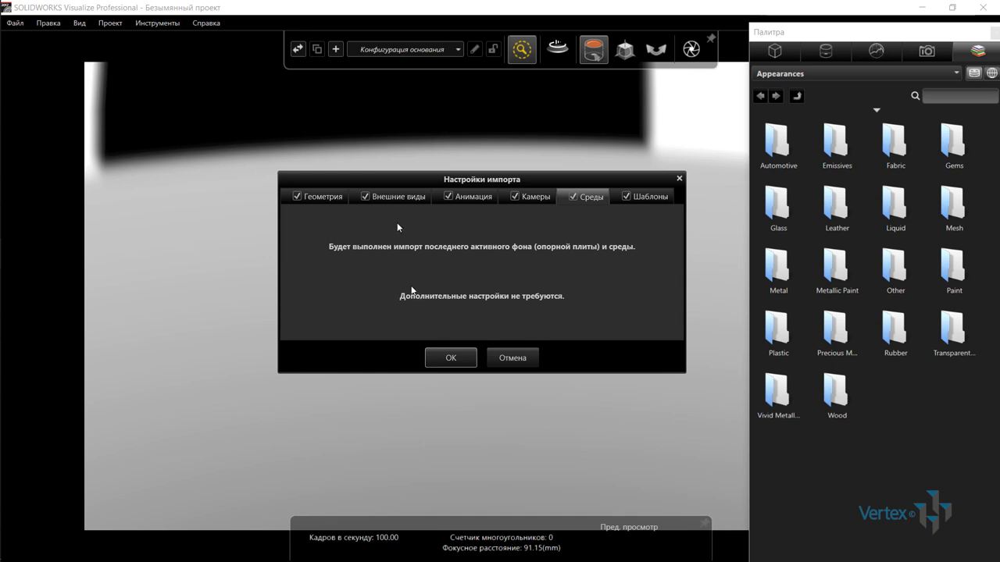
{"action": "left_click", "coordinate": [652, 200]}
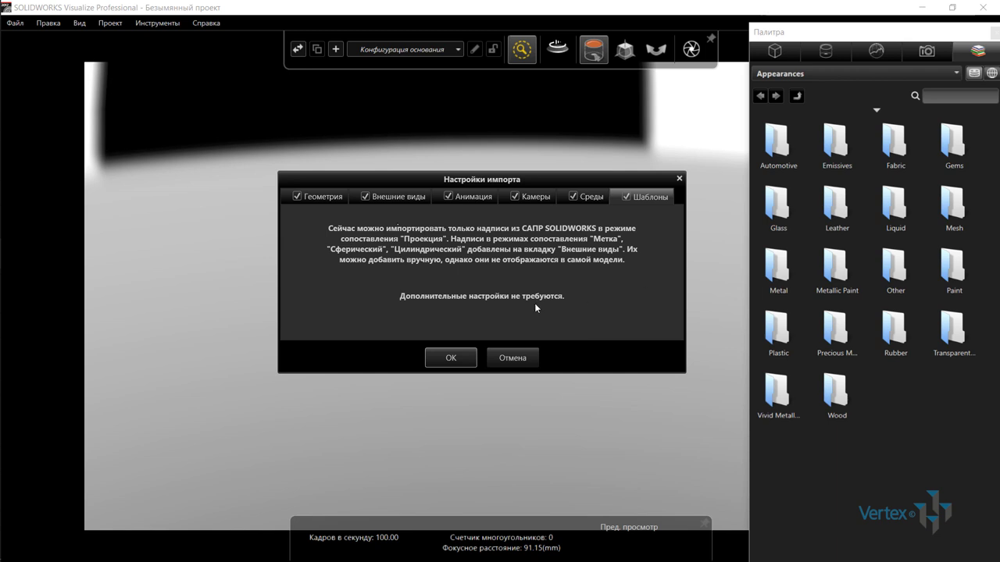
{"action": "left_click", "coordinate": [448, 360]}
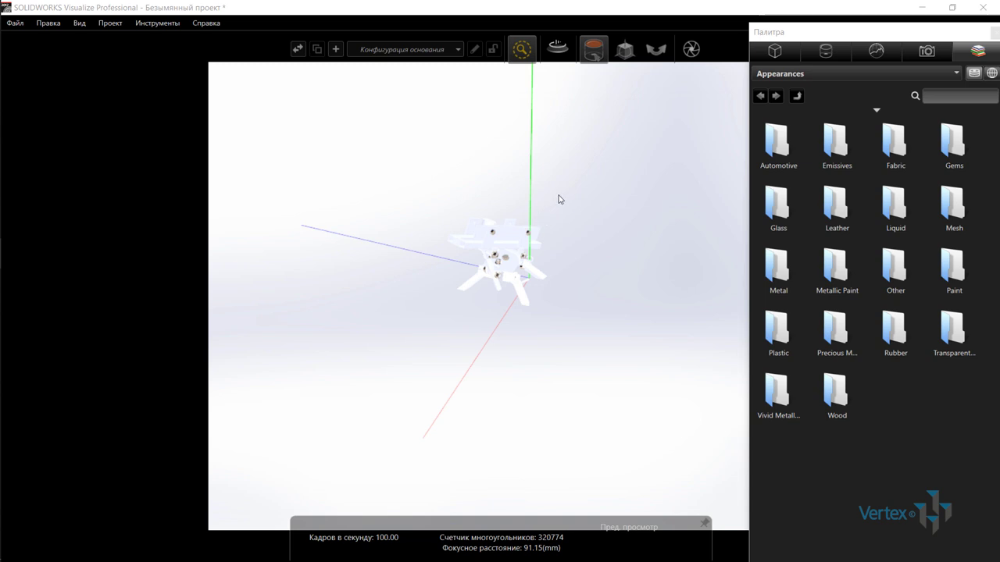
{"action": "mouse_move", "coordinate": [593, 50]}
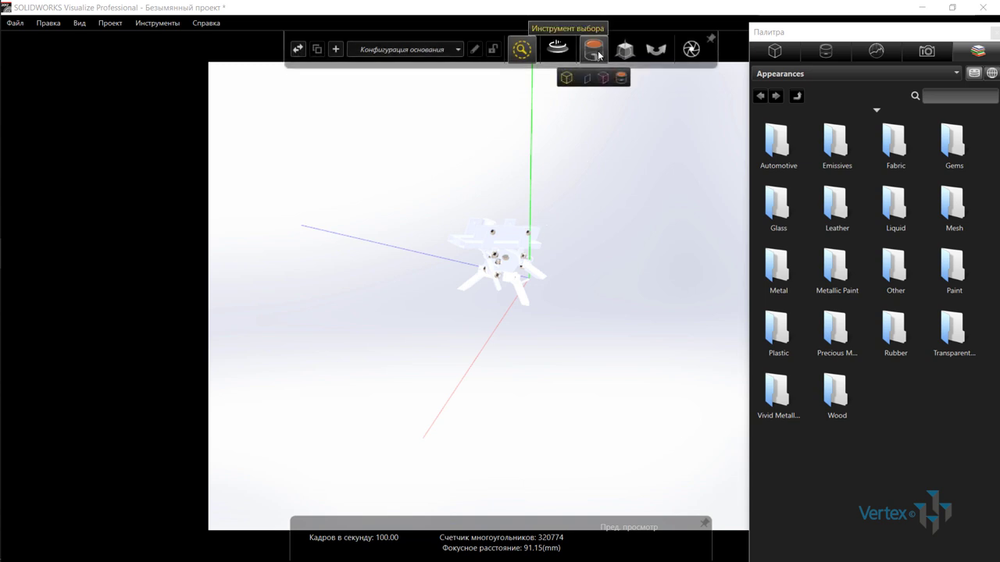
Step: Select the tripod with Модель selection mode and the Move tool active
{"action": "left_click", "coordinate": [566, 78]}
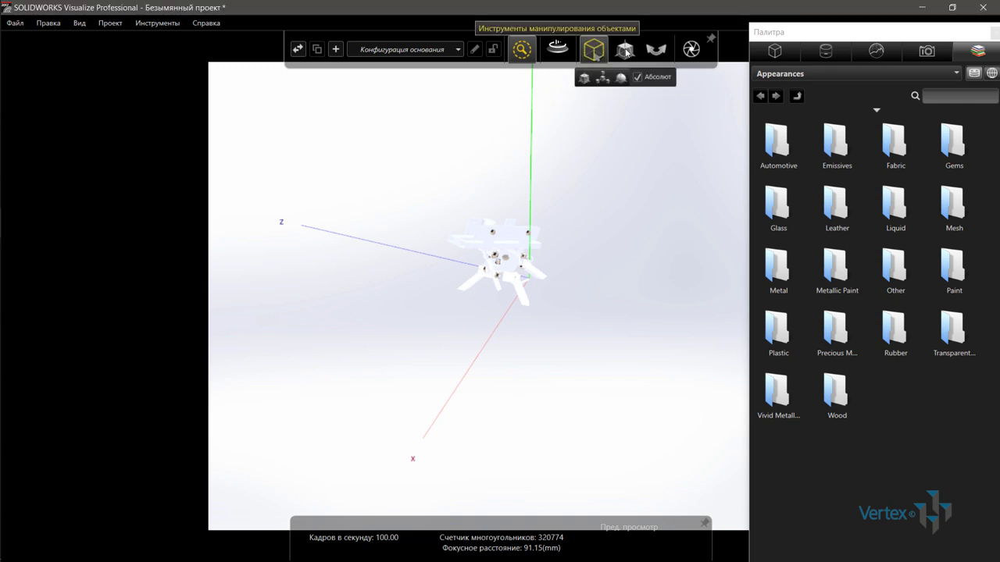
{"action": "left_click", "coordinate": [585, 79]}
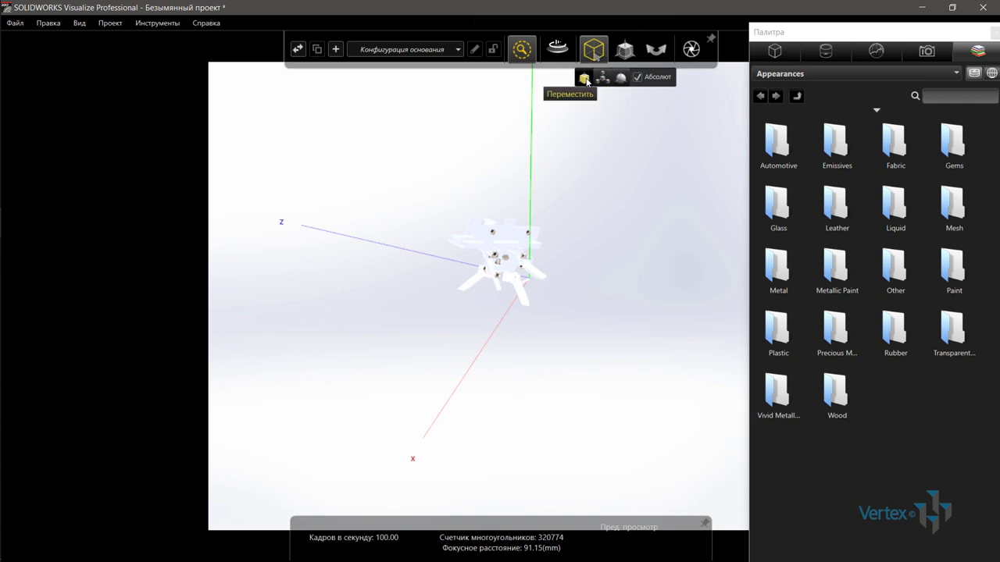
{"action": "left_click", "coordinate": [512, 250]}
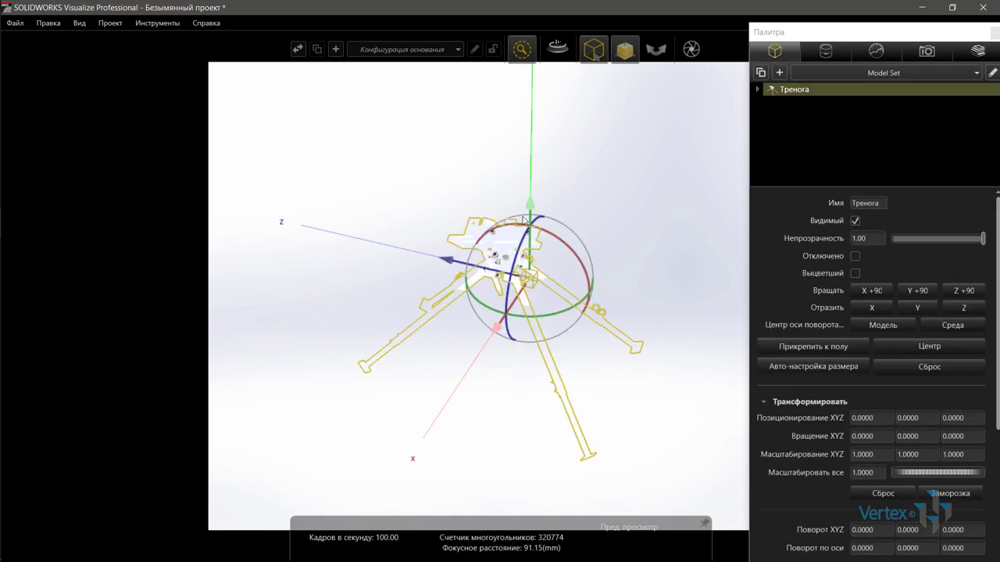
Step: Lift the tripod up along the Y axis and scroll through its model properties
{"action": "mouse_move", "coordinate": [531, 211]}
{"action": "left_mouse_down"}
{"action": "mouse_move", "coordinate": [530, 86]}
{"action": "mouse_move", "coordinate": [533, 100]}
{"action": "left_mouse_up"}
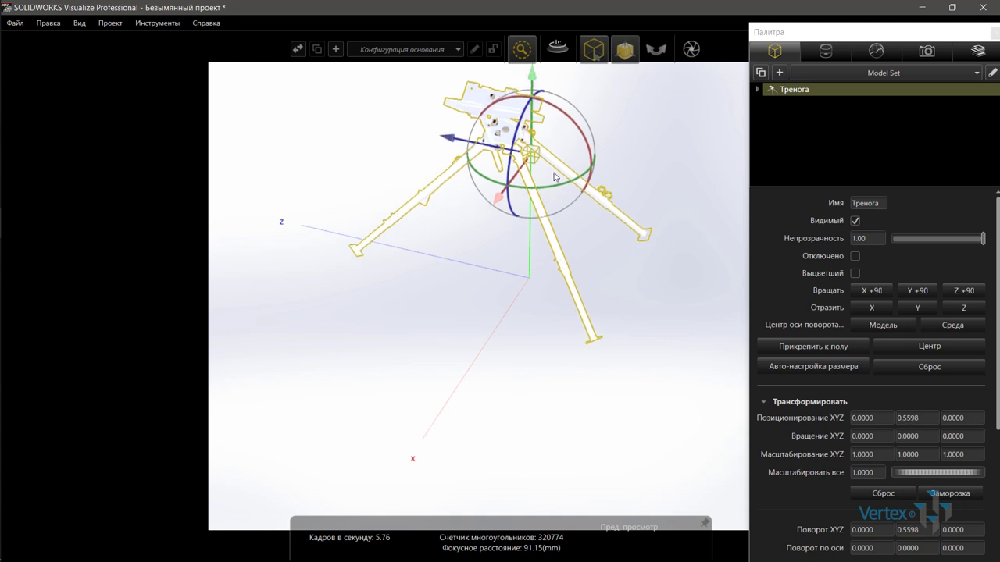
{"action": "scroll", "coordinate": [554, 177], "scroll_direction": "down", "scroll_amount": 2}
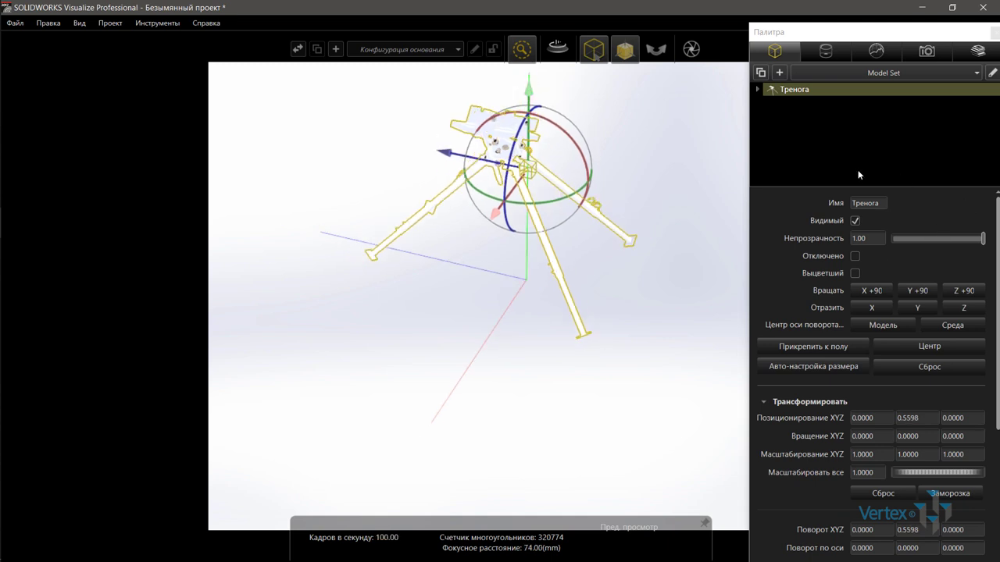
{"action": "scroll", "coordinate": [962, 273], "scroll_direction": "down", "scroll_amount": 3}
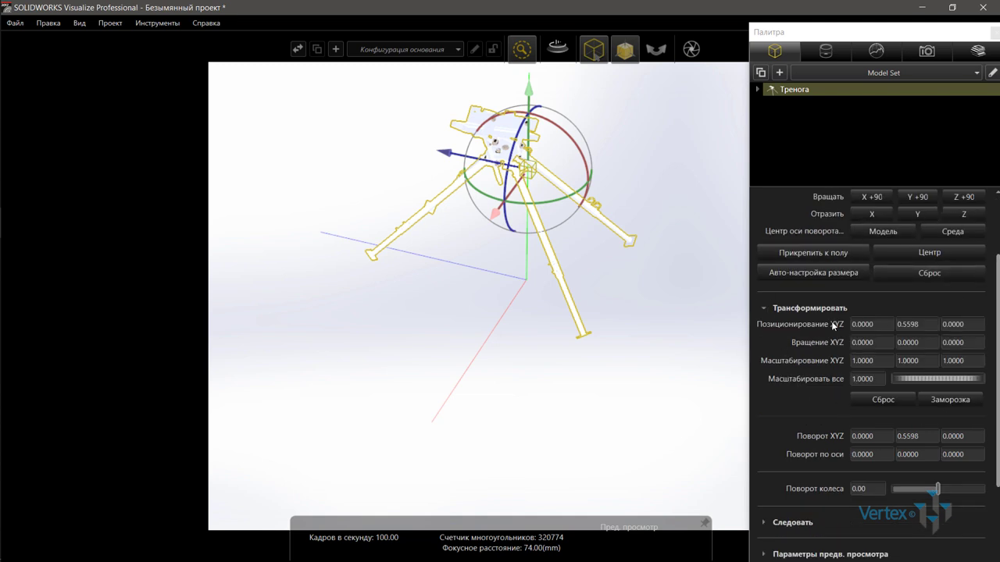
{"action": "scroll", "coordinate": [883, 416], "scroll_direction": "down", "scroll_amount": 3}
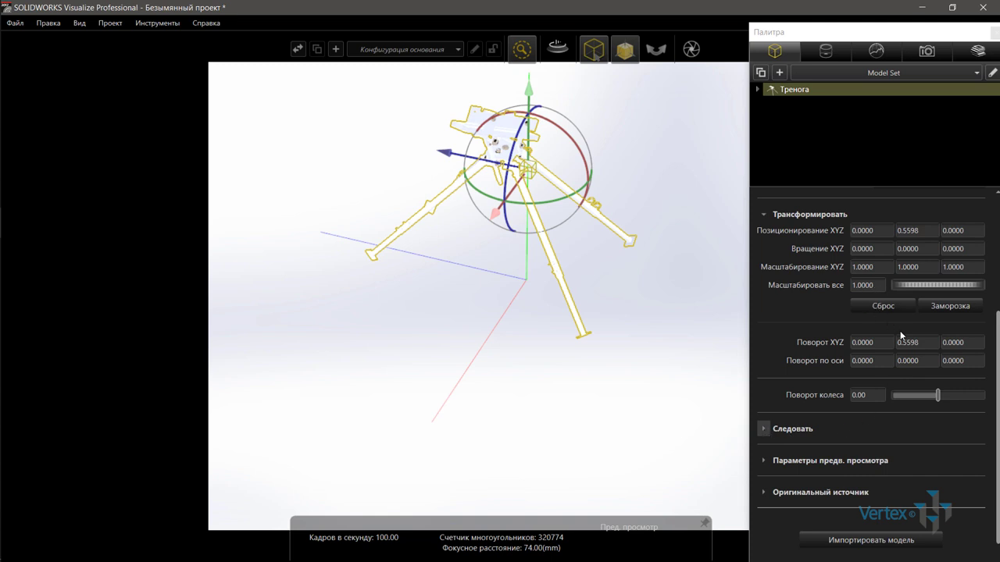
{"action": "scroll", "coordinate": [904, 327], "scroll_direction": "up", "scroll_amount": 4}
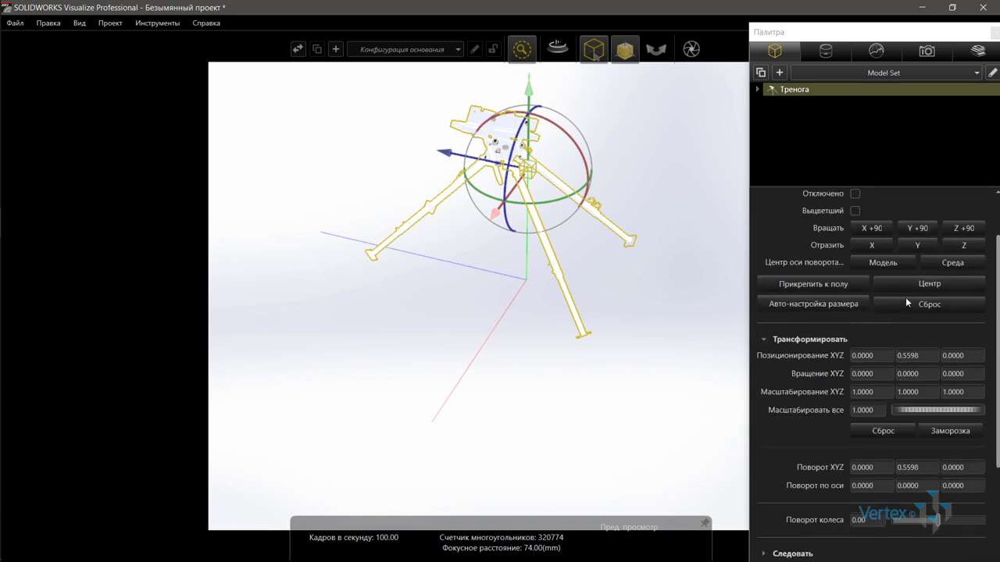
{"action": "scroll", "coordinate": [909, 285], "scroll_direction": "up", "scroll_amount": 1}
{"action": "scroll", "coordinate": [915, 270], "scroll_direction": "up", "scroll_amount": 1}
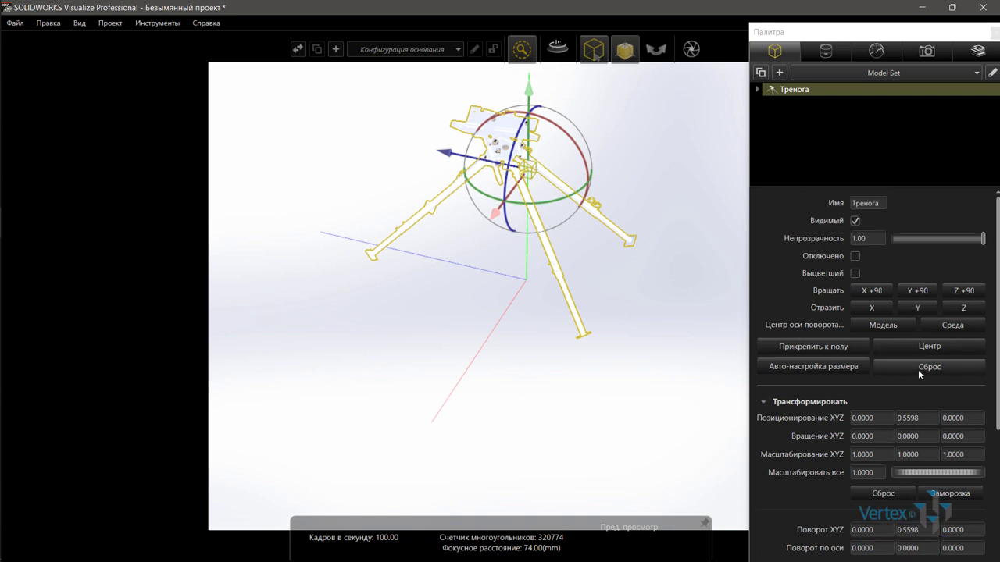
{"action": "scroll", "coordinate": [918, 370], "scroll_direction": "down", "scroll_amount": 6}
{"action": "scroll", "coordinate": [879, 357], "scroll_direction": "down", "scroll_amount": 1}
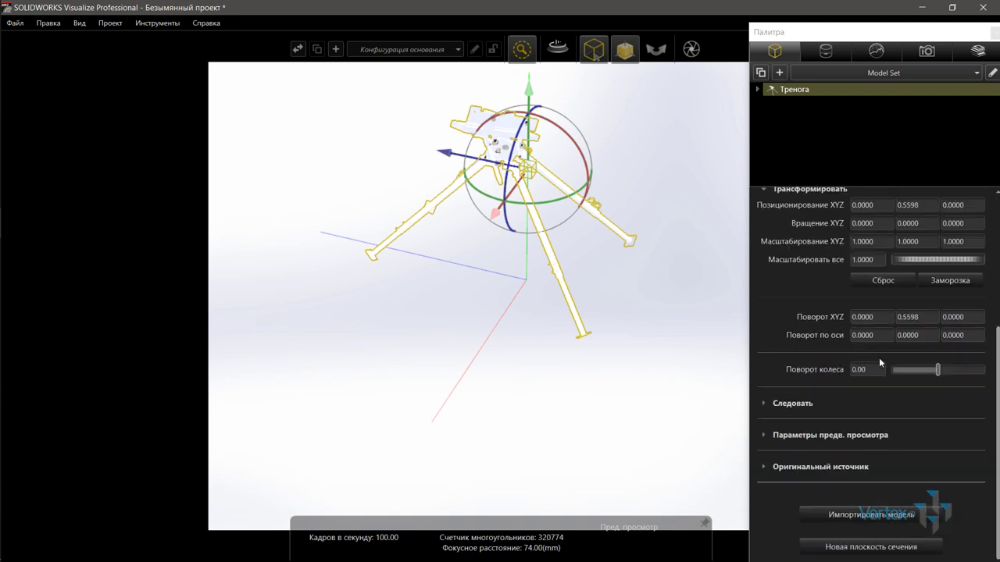
Step: Expand and collapse the Следовать options, then list the project's appearances
{"action": "left_click", "coordinate": [765, 402]}
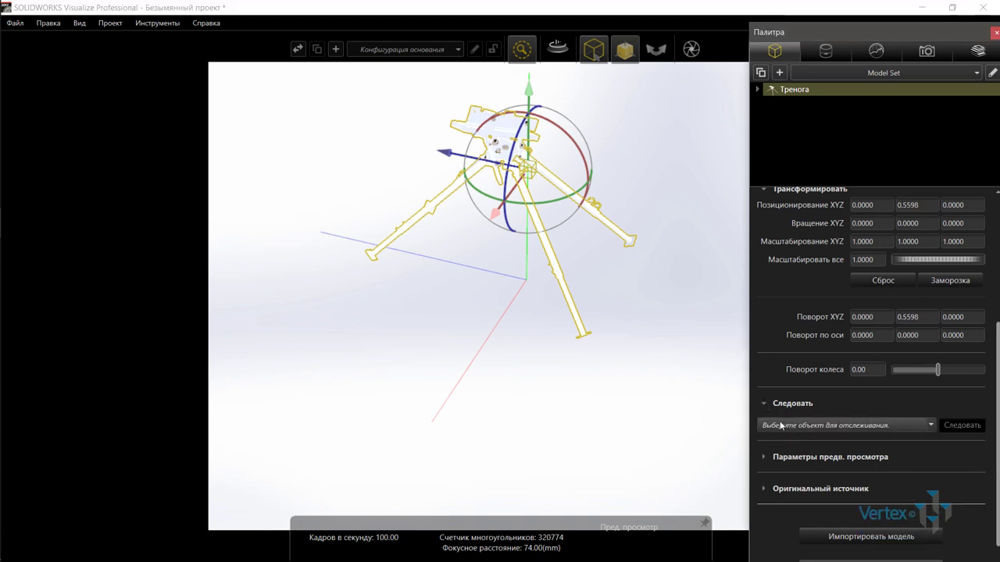
{"action": "left_click", "coordinate": [766, 402]}
{"action": "scroll", "coordinate": [888, 289], "scroll_direction": "up", "scroll_amount": 4}
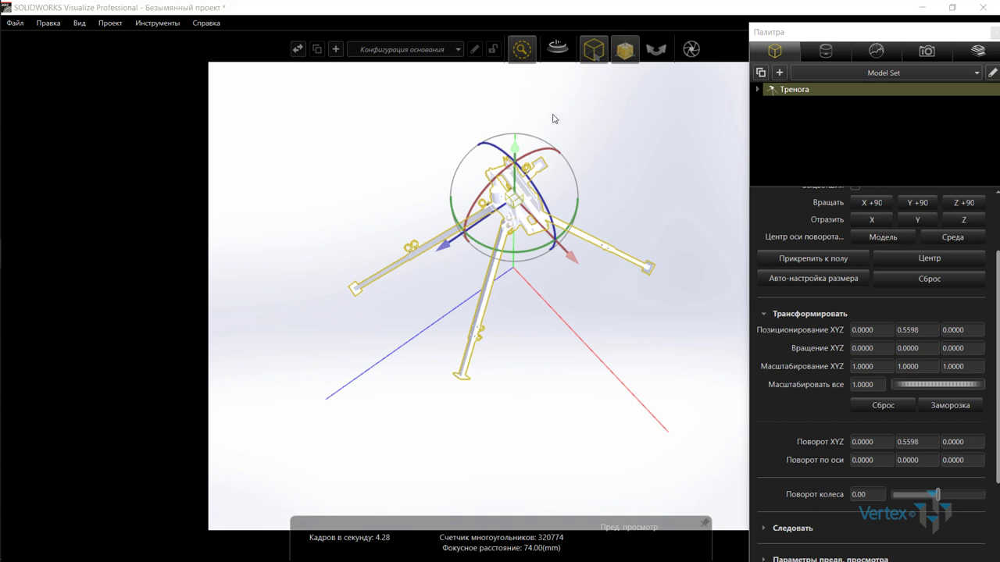
{"action": "left_click", "coordinate": [826, 55]}
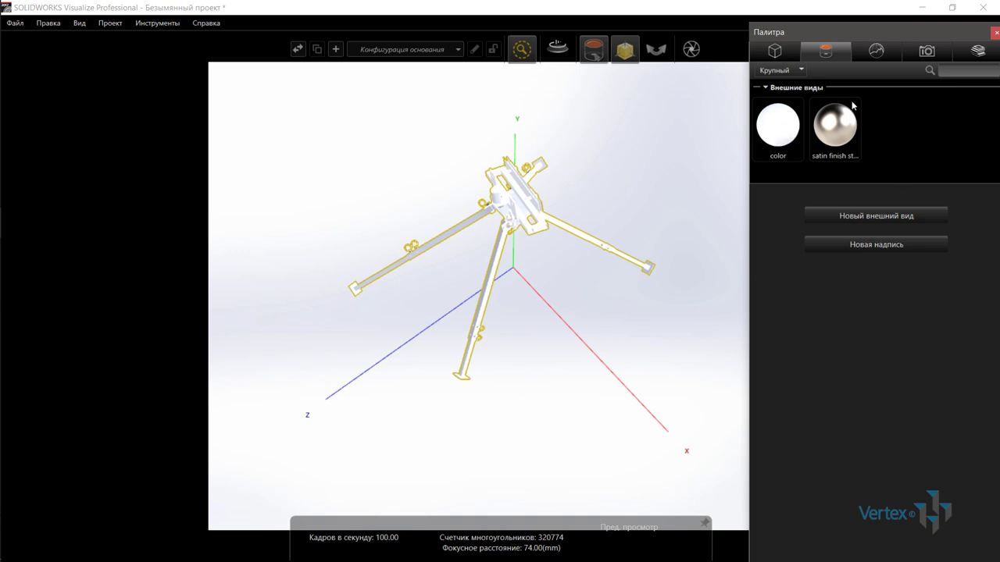
Step: Add a new appearance, Внешний вид 1, keeping its type as Матовый
{"action": "left_click", "coordinate": [866, 220]}
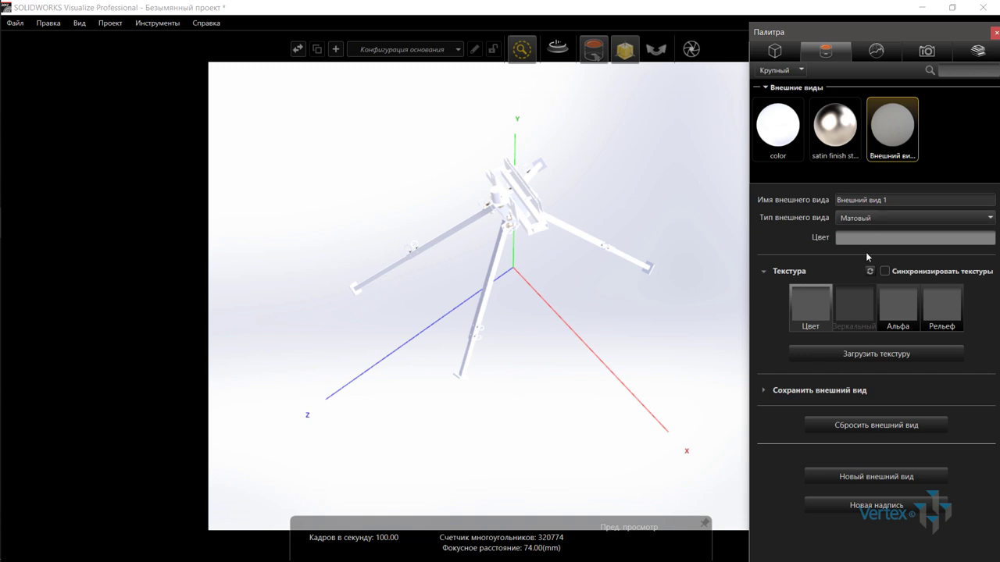
{"action": "left_click", "coordinate": [871, 217]}
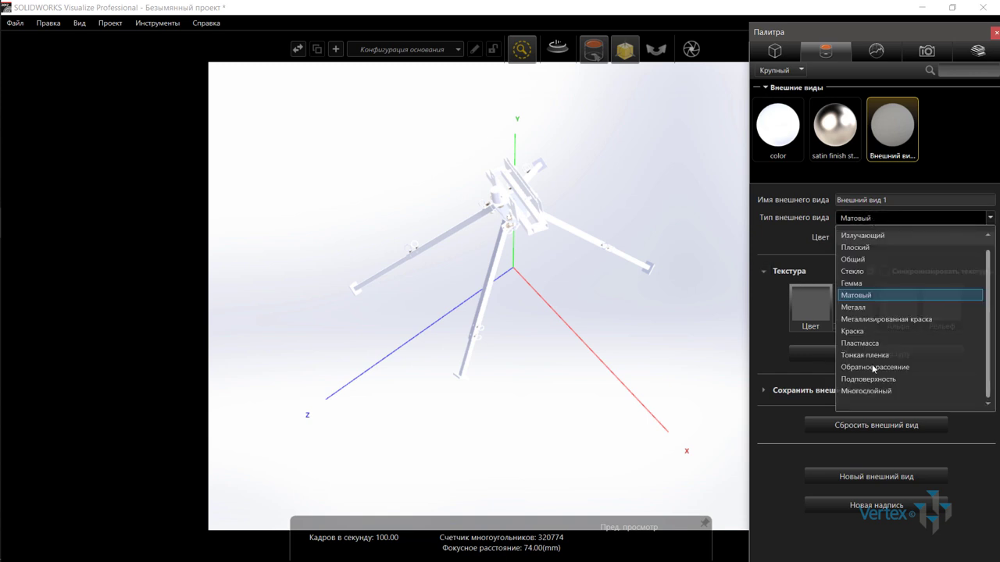
{"action": "left_click", "coordinate": [797, 245]}
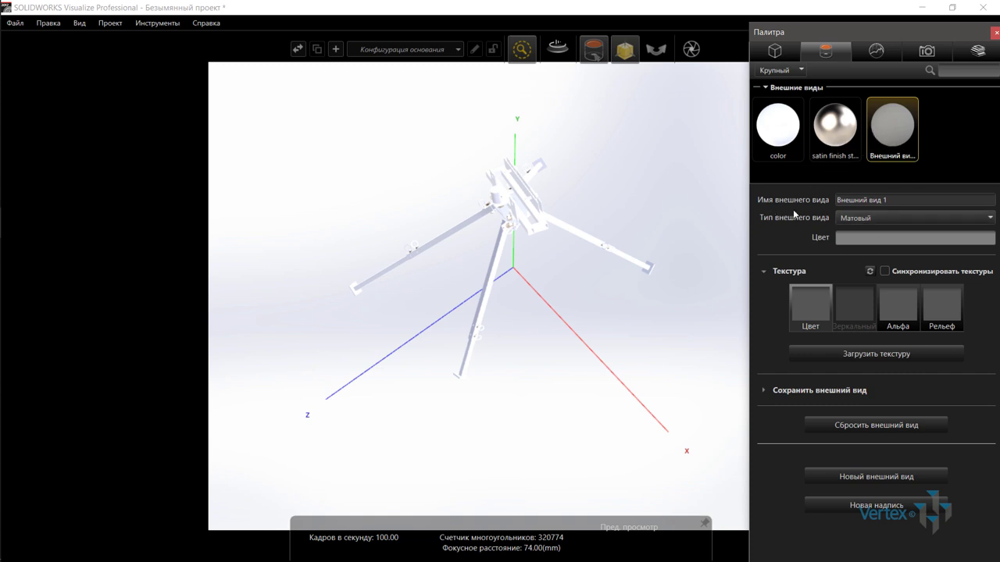
{"action": "left_click", "coordinate": [978, 52]}
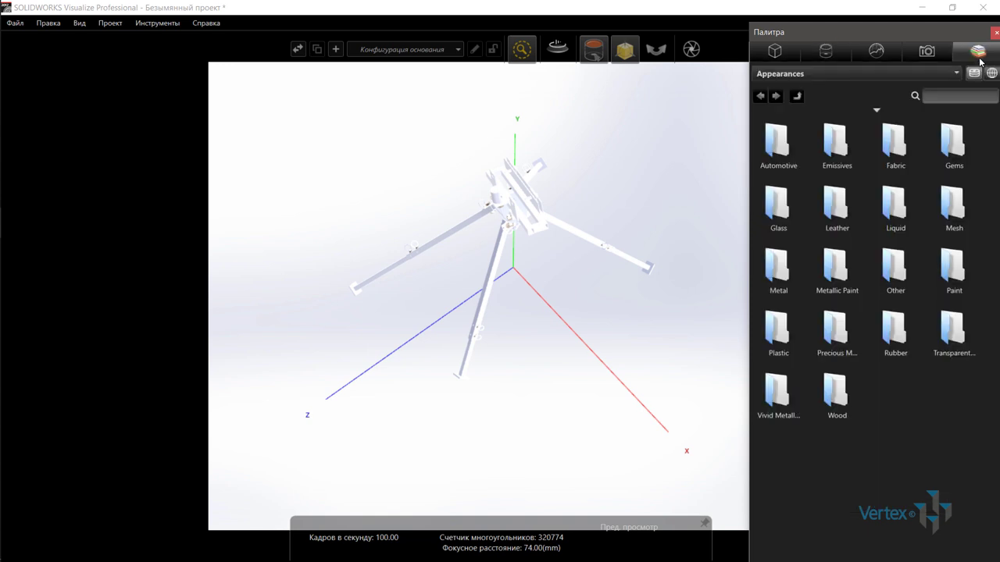
Step: Apply Dark Chrome from the Metal appearances folder to the tripod
{"action": "double_click", "coordinate": [784, 274]}
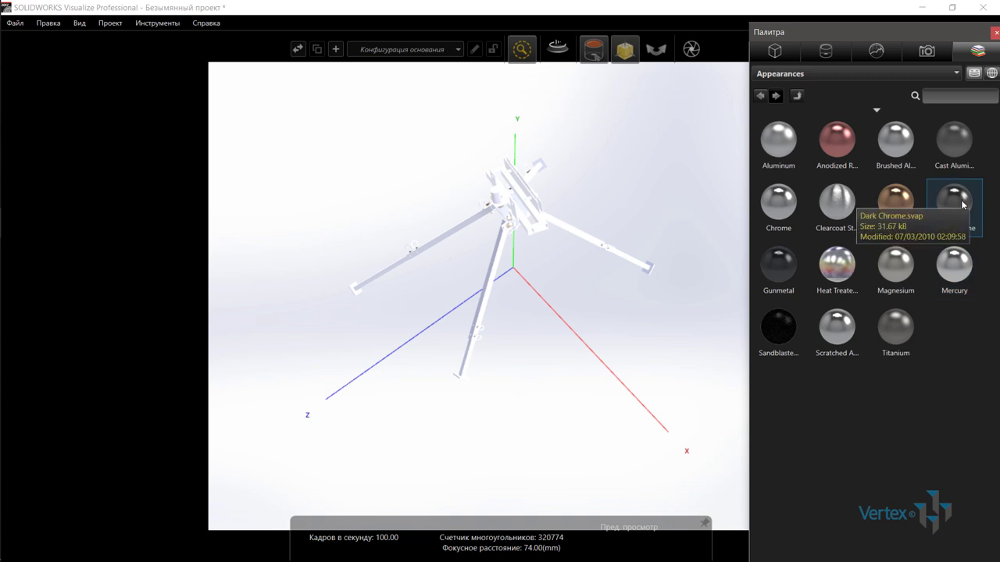
{"action": "mouse_move", "coordinate": [961, 204]}
{"action": "left_mouse_down"}
{"action": "mouse_move", "coordinate": [557, 219]}
{"action": "mouse_move", "coordinate": [536, 205]}
{"action": "left_mouse_up"}
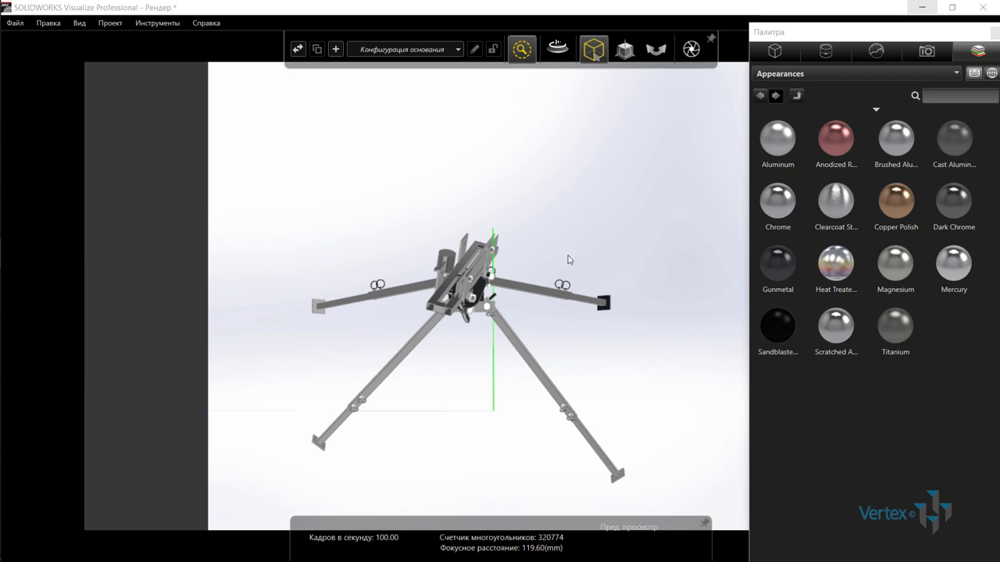
{"action": "left_click", "coordinate": [927, 51]}
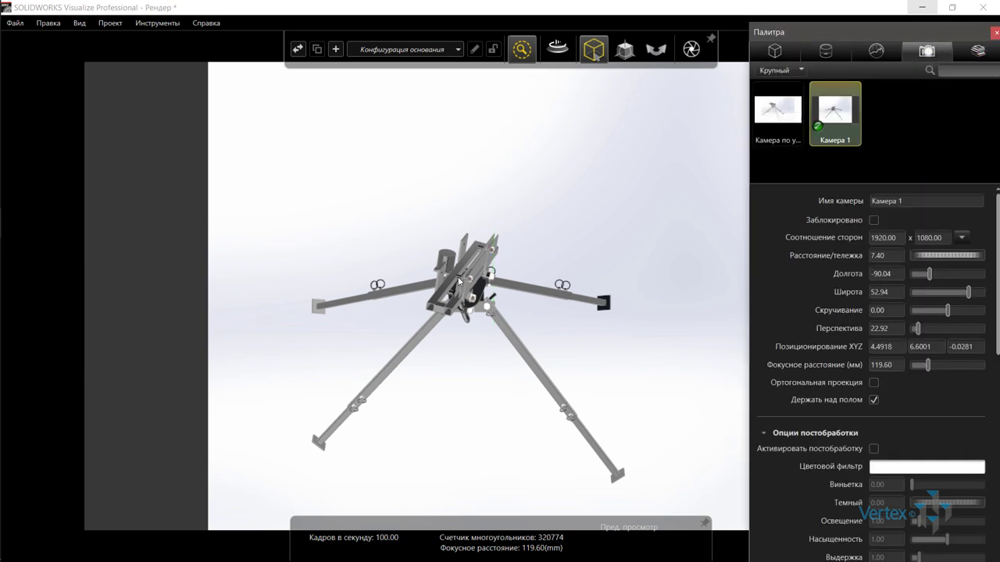
{"action": "left_click", "coordinate": [779, 121]}
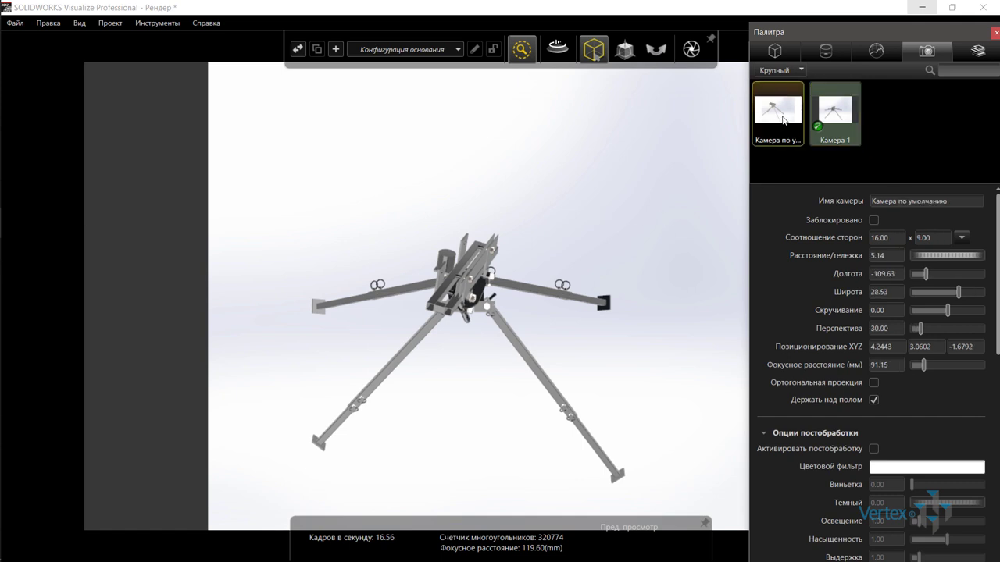
{"action": "double_click", "coordinate": [779, 119]}
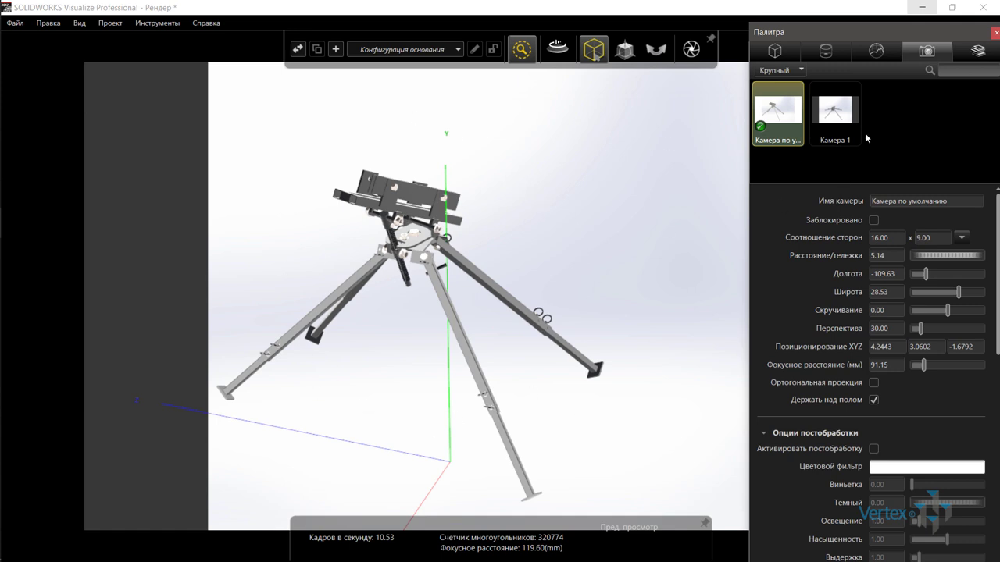
{"action": "double_click", "coordinate": [836, 116]}
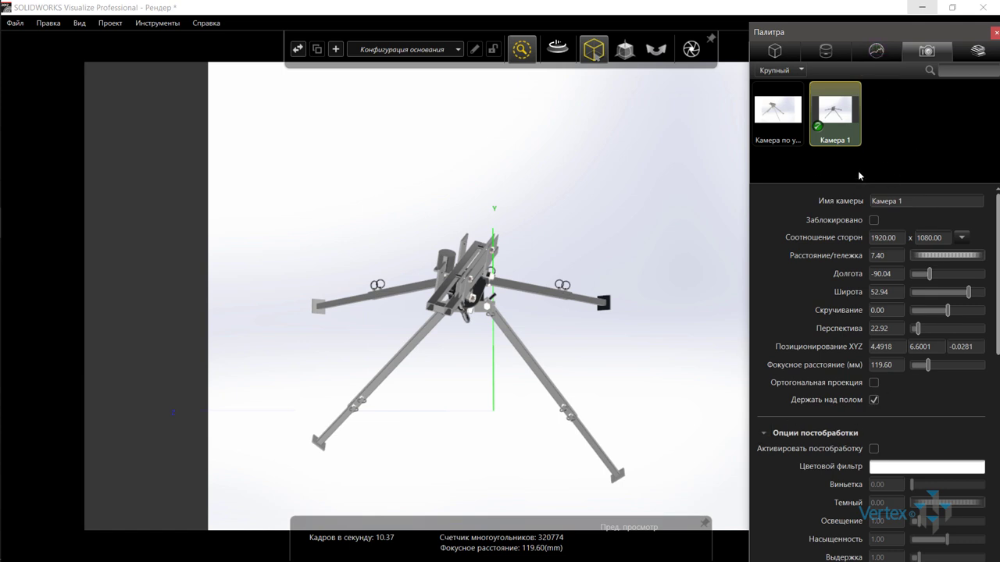
Step: Show the Chrome Studio environment and scroll through its Настройки фона options
{"action": "left_click", "coordinate": [878, 52]}
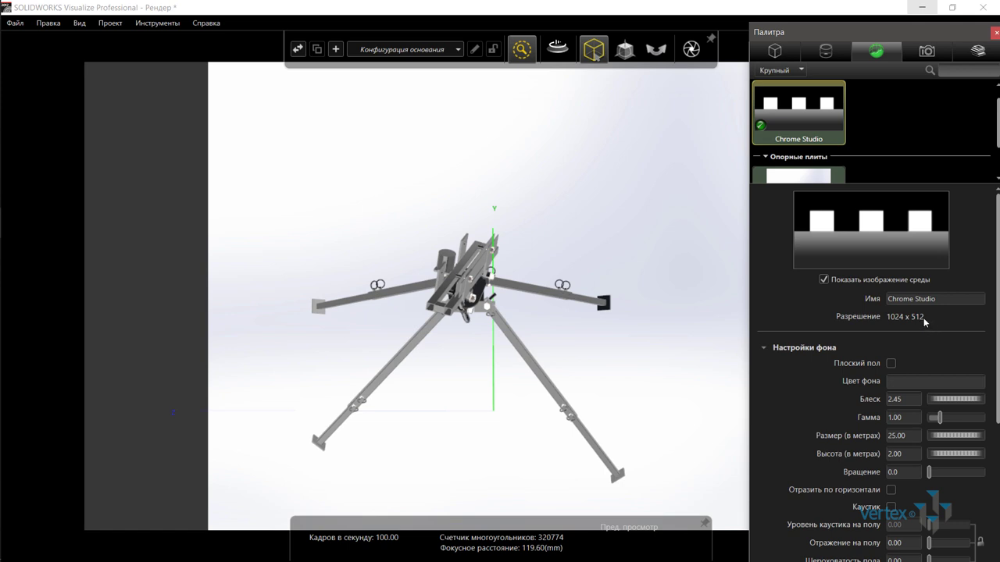
{"action": "scroll", "coordinate": [933, 362], "scroll_direction": "down", "scroll_amount": 2}
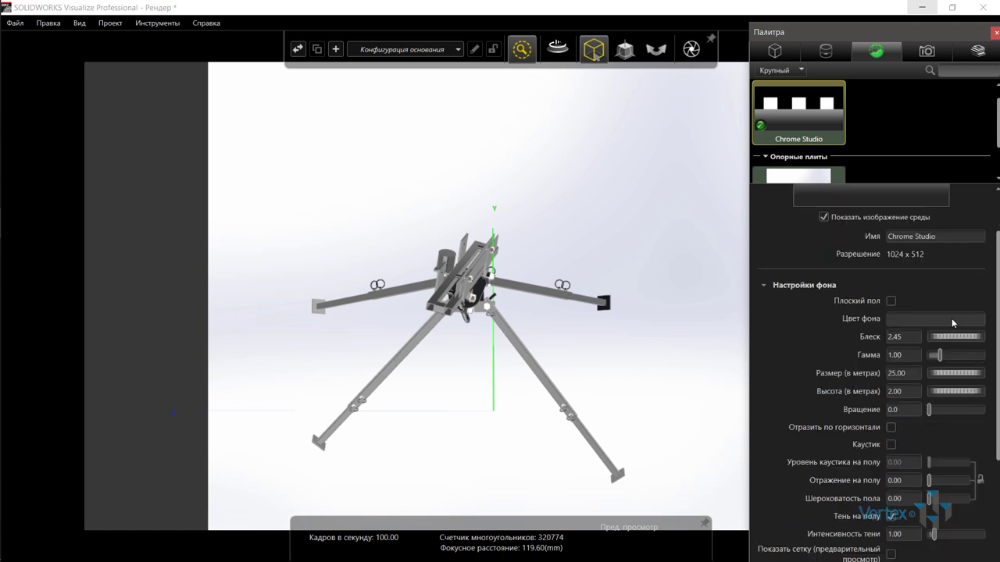
{"action": "scroll", "coordinate": [830, 461], "scroll_direction": "down", "scroll_amount": 3}
{"action": "scroll", "coordinate": [862, 439], "scroll_direction": "down", "scroll_amount": 1}
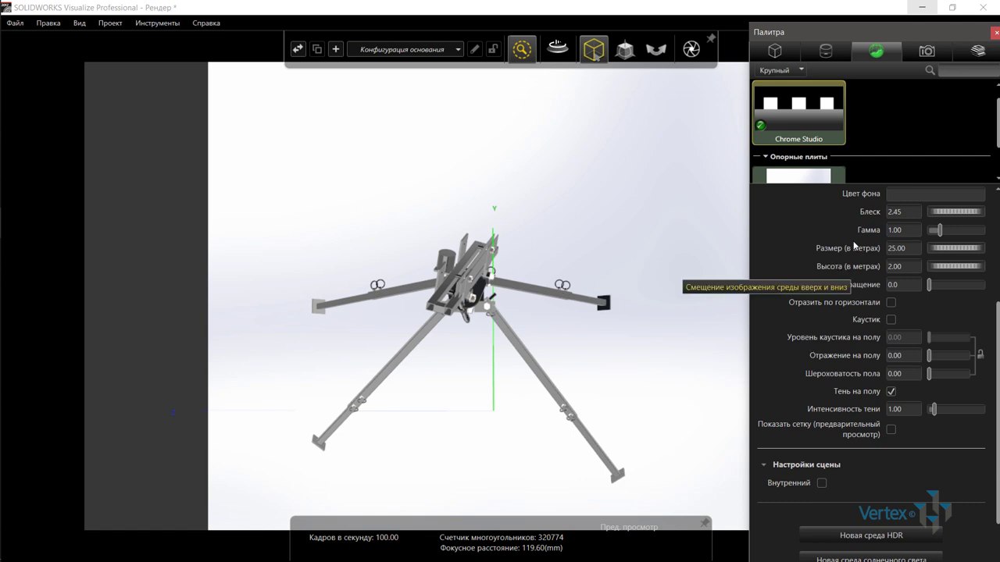
{"action": "scroll", "coordinate": [901, 226], "scroll_direction": "up", "scroll_amount": 1}
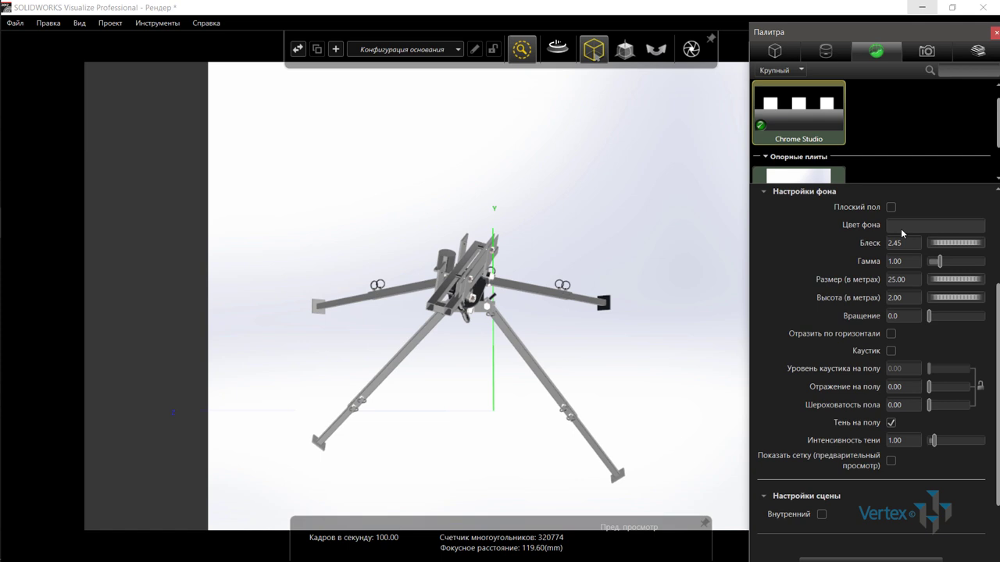
{"action": "scroll", "coordinate": [875, 367], "scroll_direction": "down", "scroll_amount": 3}
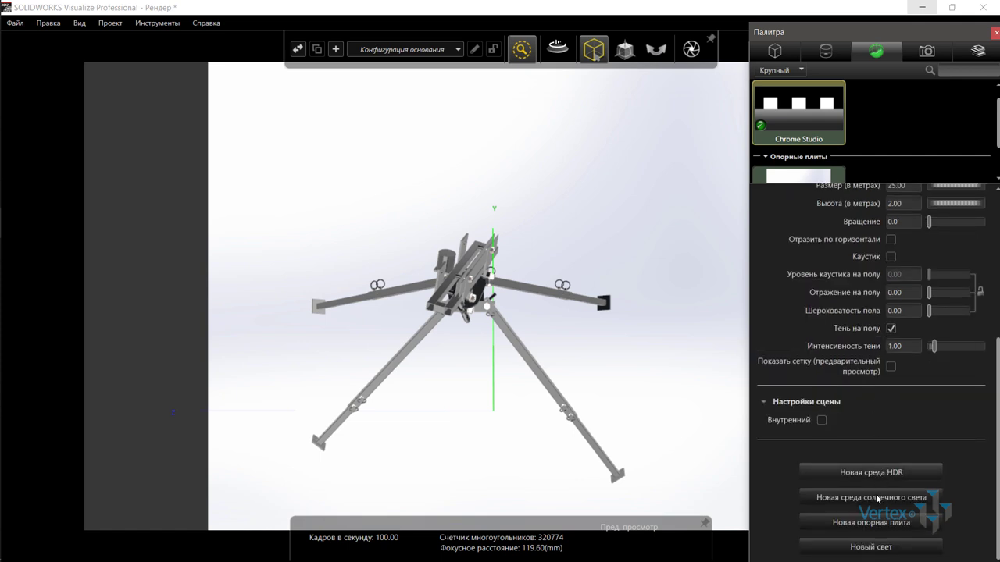
{"action": "scroll", "coordinate": [915, 375], "scroll_direction": "up", "scroll_amount": 5}
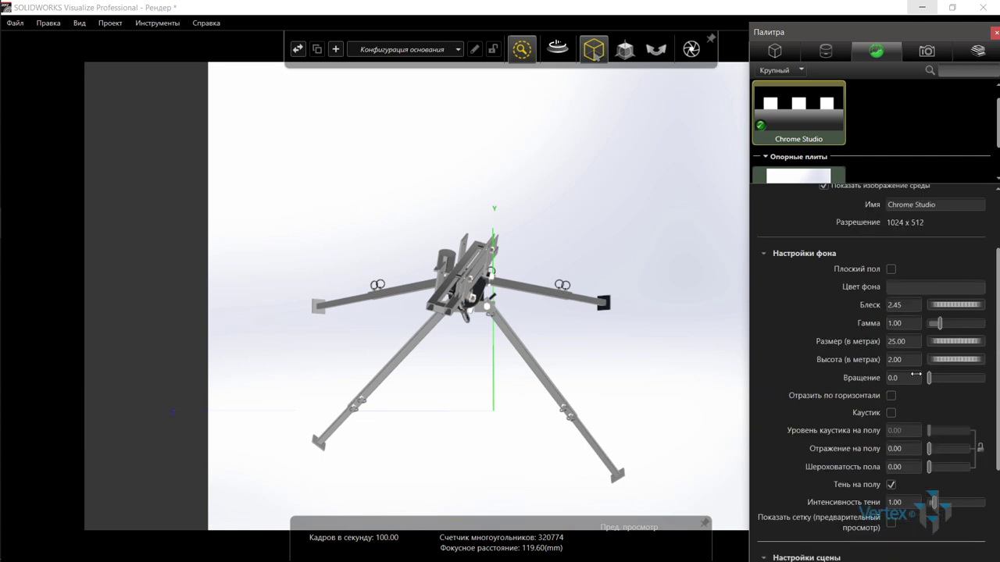
{"action": "scroll", "coordinate": [893, 285], "scroll_direction": "up", "scroll_amount": 2}
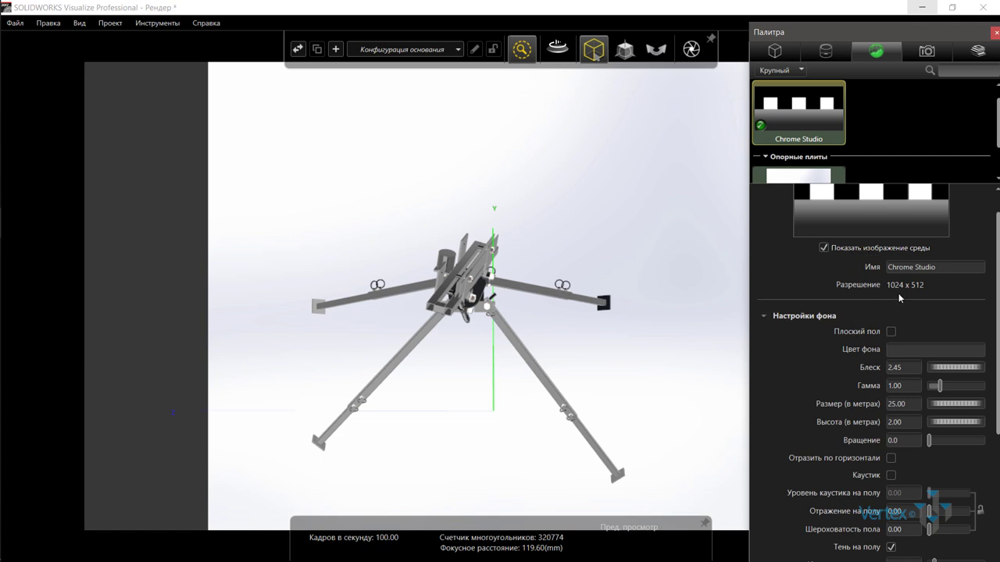
{"action": "scroll", "coordinate": [901, 291], "scroll_direction": "up", "scroll_amount": 1}
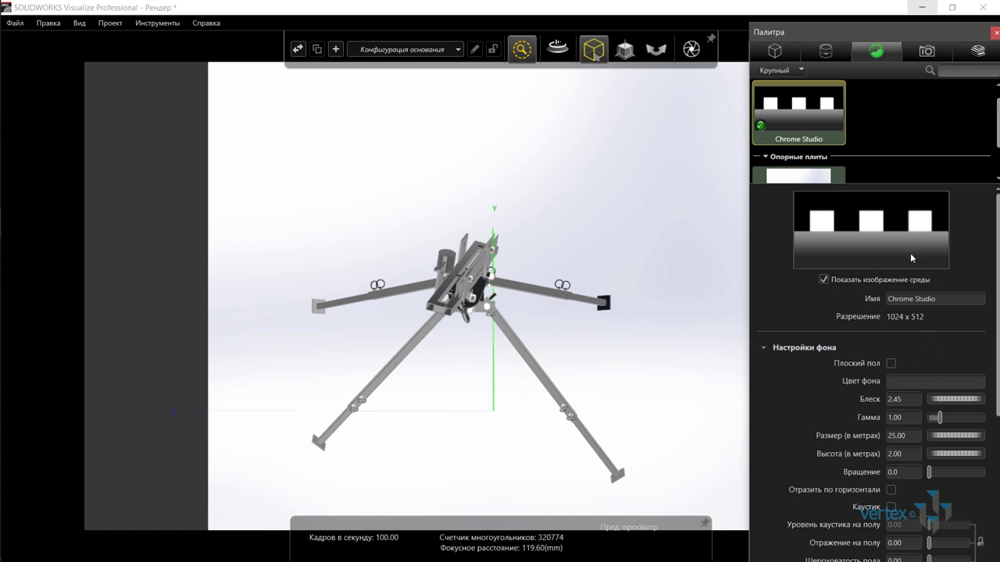
Step: Apply the dark 3 Point Faded Backplate from the Studios plates library to the scene
{"action": "left_click", "coordinate": [976, 52]}
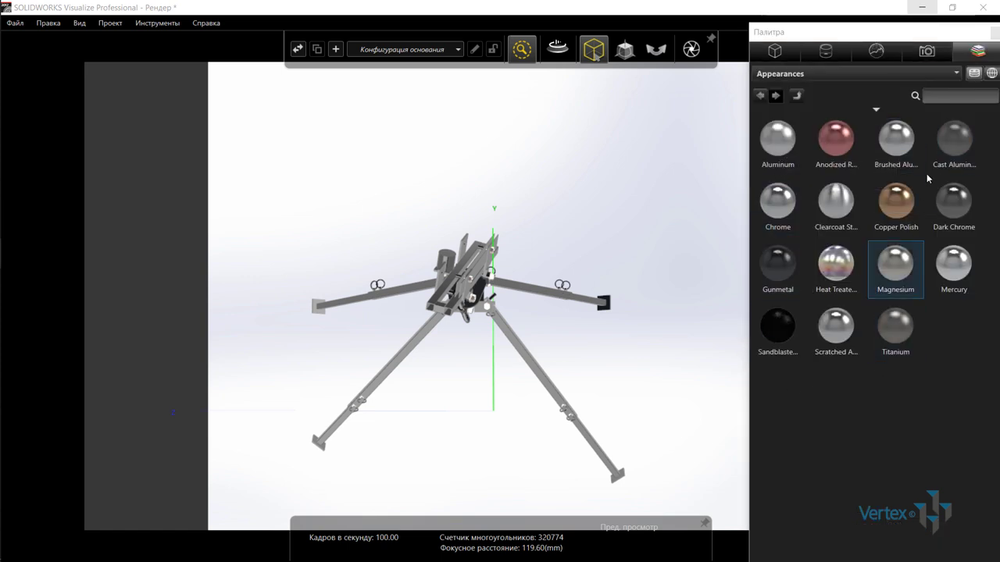
{"action": "left_click", "coordinate": [932, 78]}
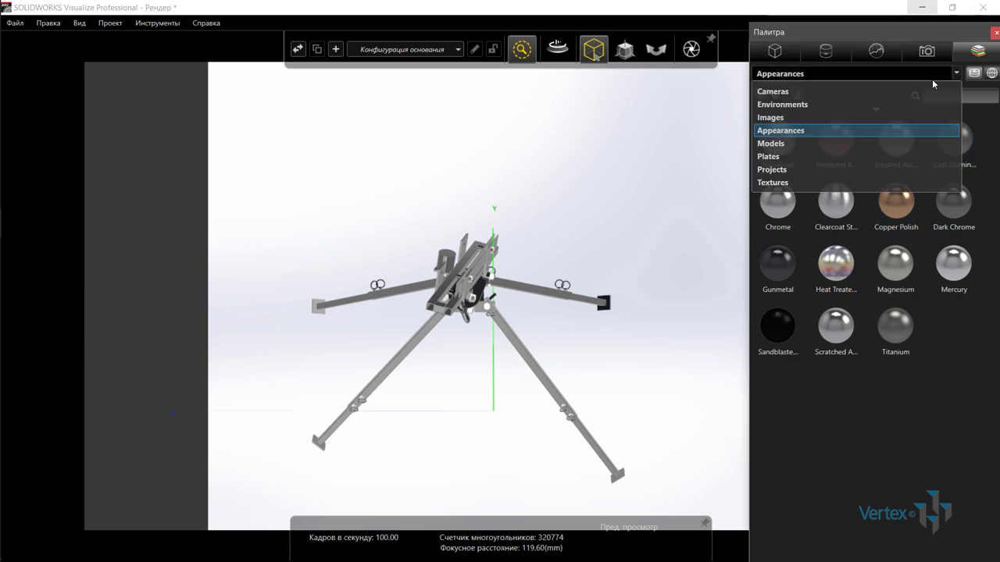
{"action": "left_click", "coordinate": [813, 156]}
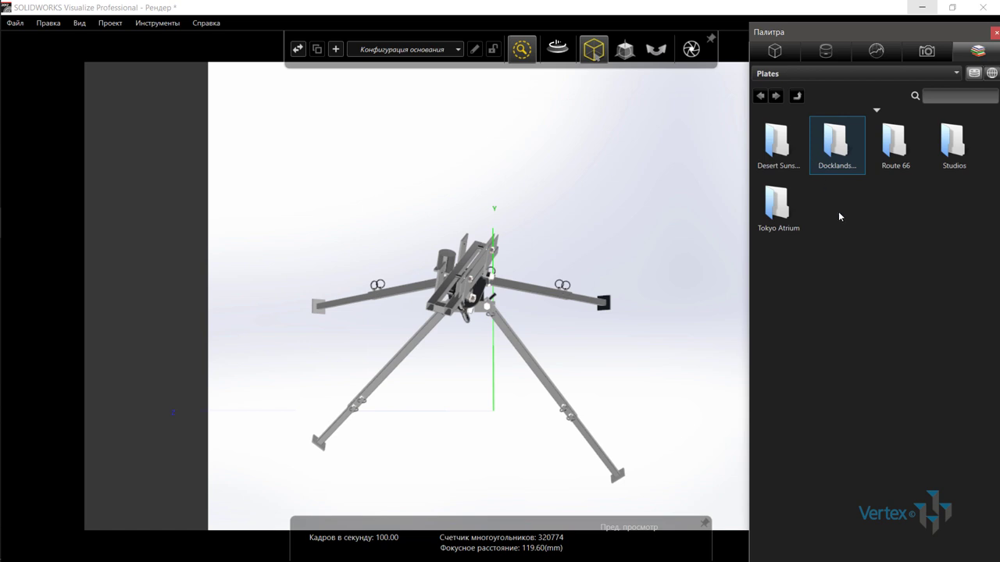
{"action": "left_click", "coordinate": [958, 151]}
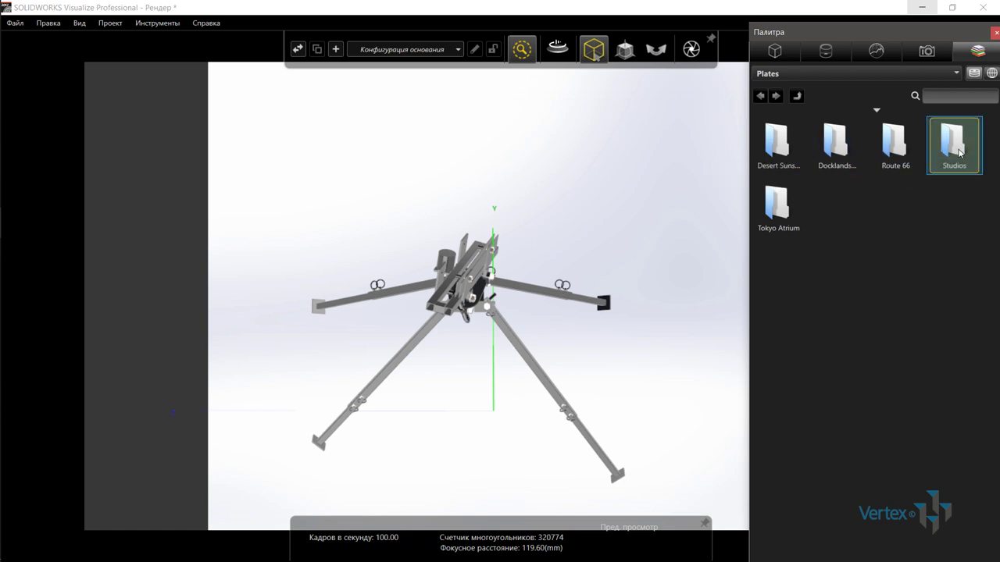
{"action": "double_click", "coordinate": [958, 151]}
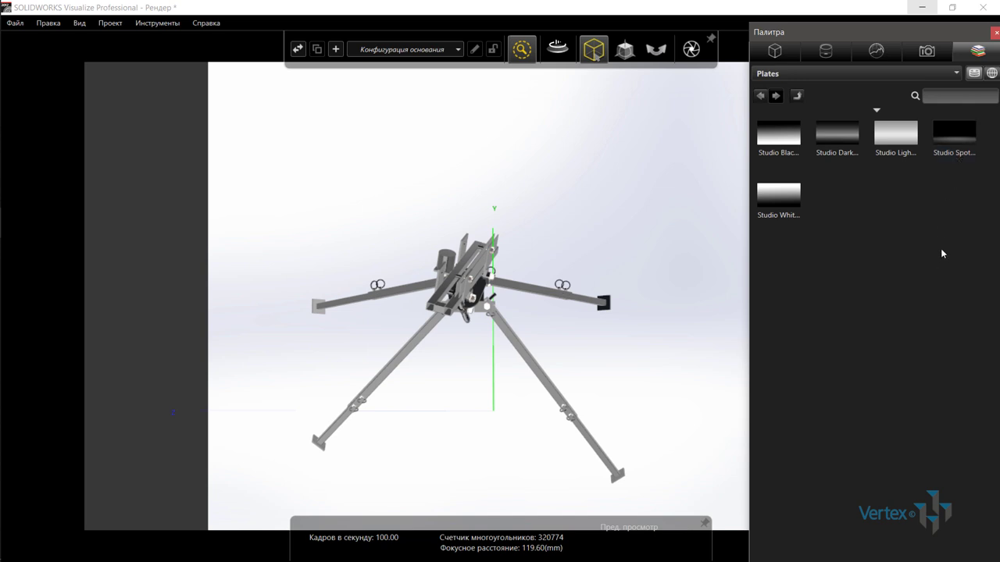
{"action": "left_click", "coordinate": [841, 132]}
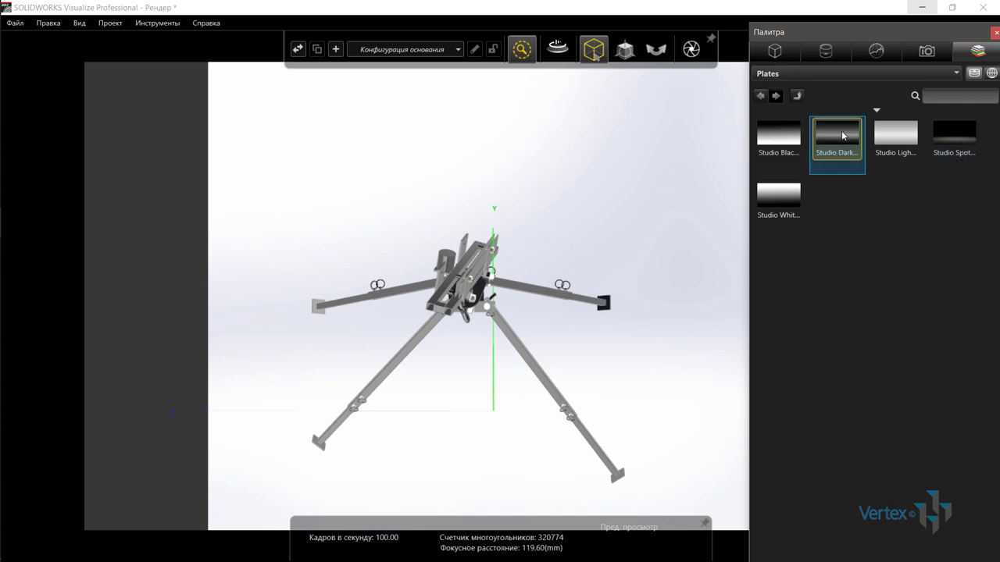
{"action": "double_click", "coordinate": [843, 135]}
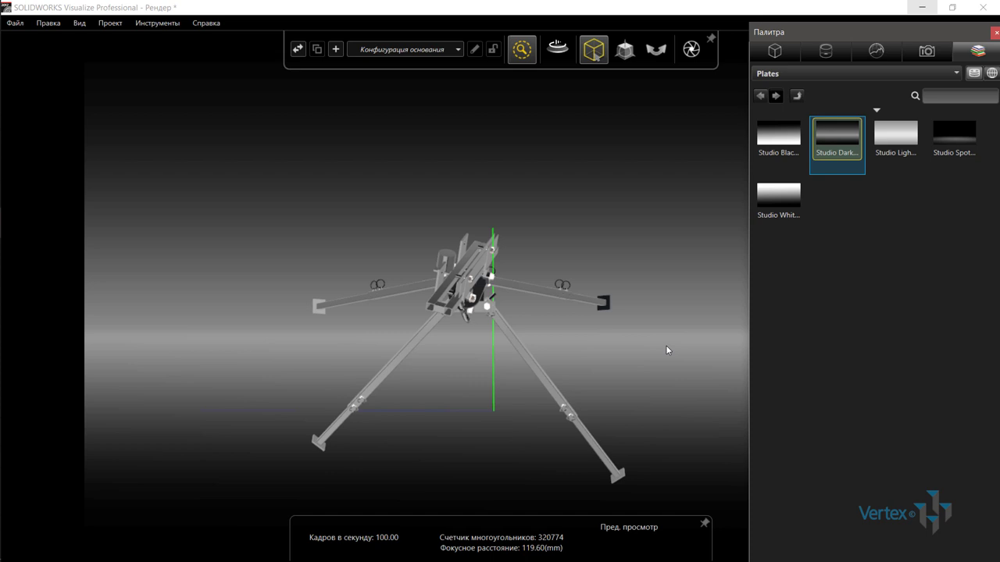
Step: Show the Chrome Studio environment settings and its 1920 x 1080 backplate properties
{"action": "left_click", "coordinate": [829, 55]}
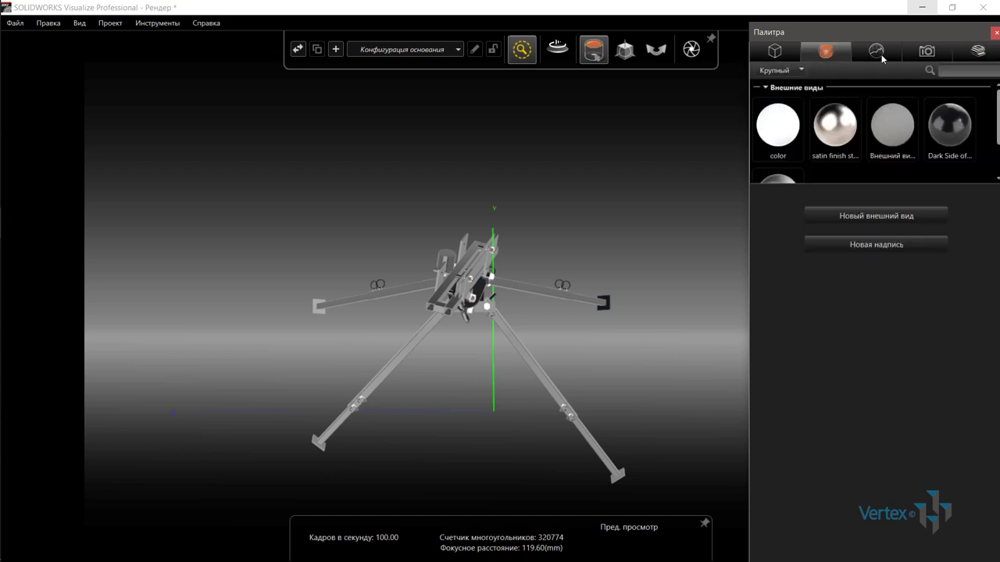
{"action": "left_click", "coordinate": [876, 51]}
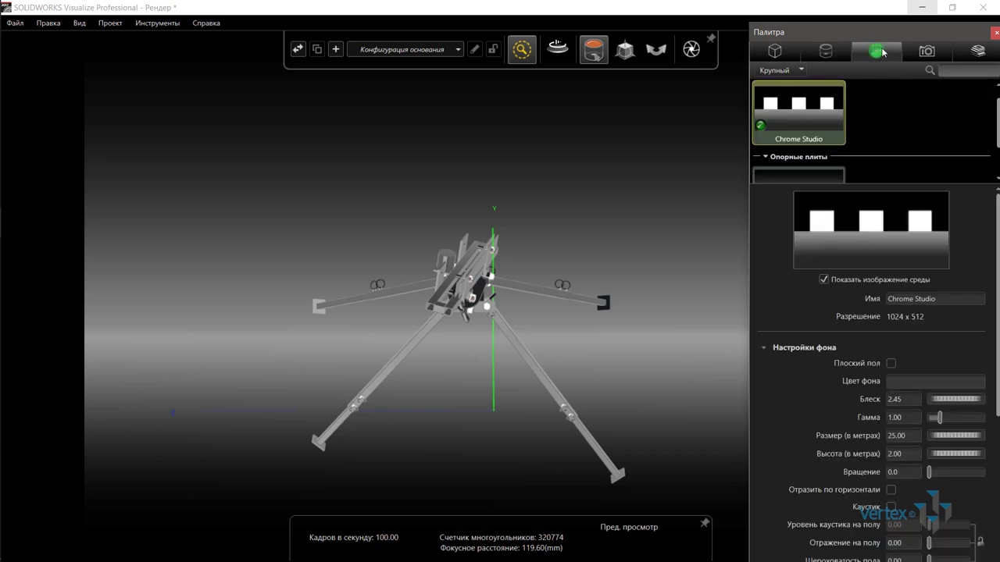
{"action": "scroll", "coordinate": [940, 131], "scroll_direction": "down", "scroll_amount": 1}
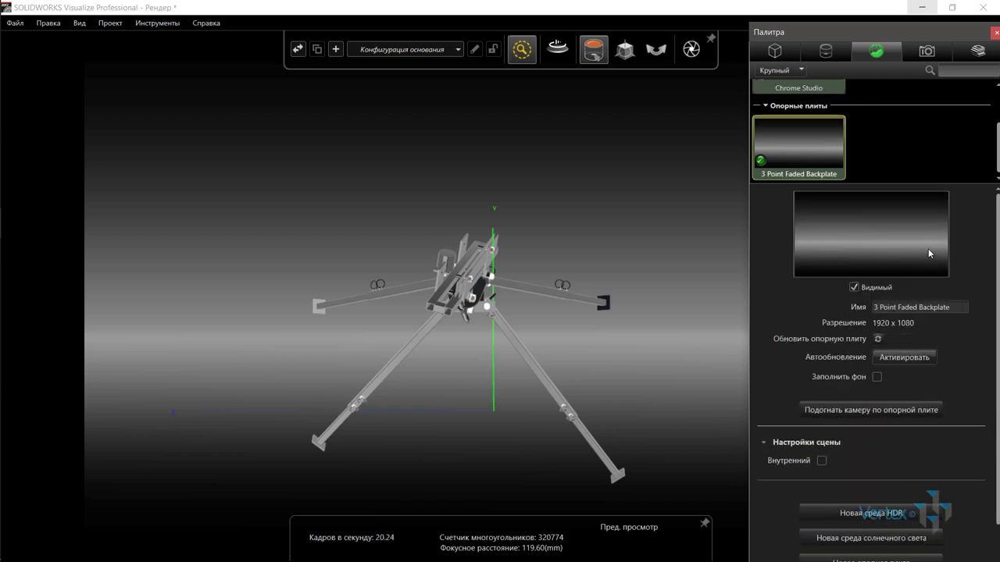
{"action": "scroll", "coordinate": [928, 252], "scroll_direction": "down", "scroll_amount": 1}
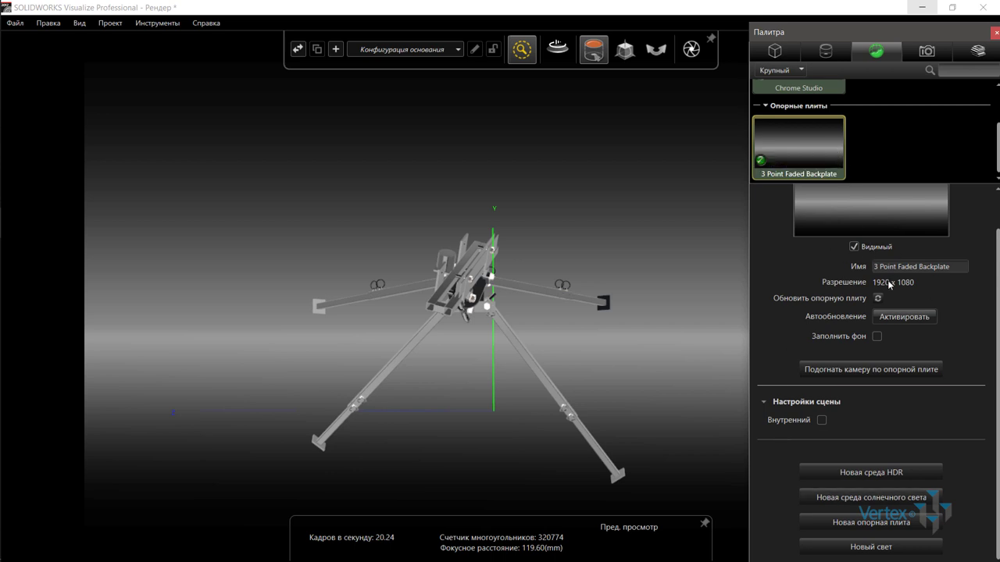
{"action": "scroll", "coordinate": [888, 286], "scroll_direction": "up", "scroll_amount": 1}
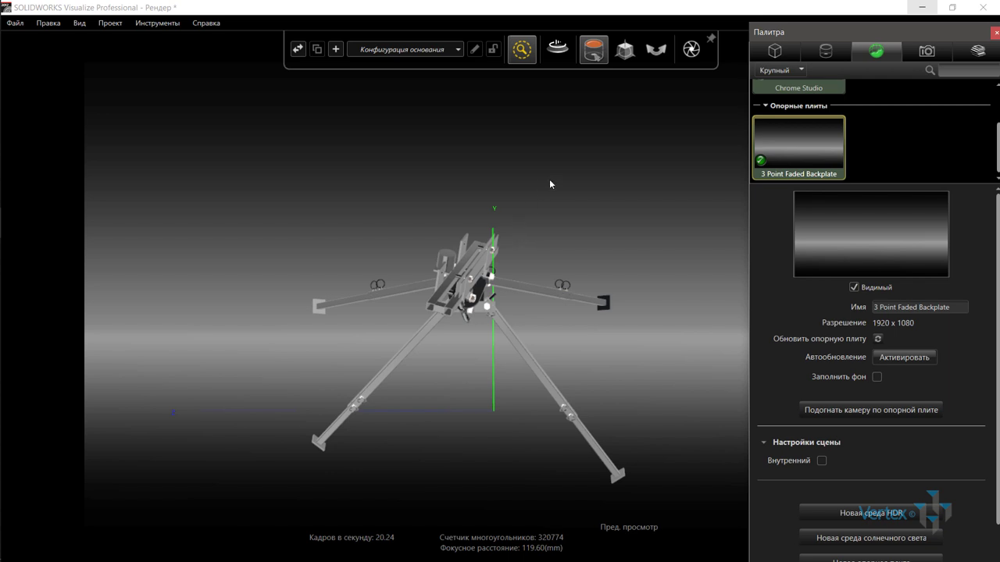
Step: Open Output Tools on still-render settings: file Рендер, TIF, 1920 x 1080
{"action": "left_click", "coordinate": [692, 50]}
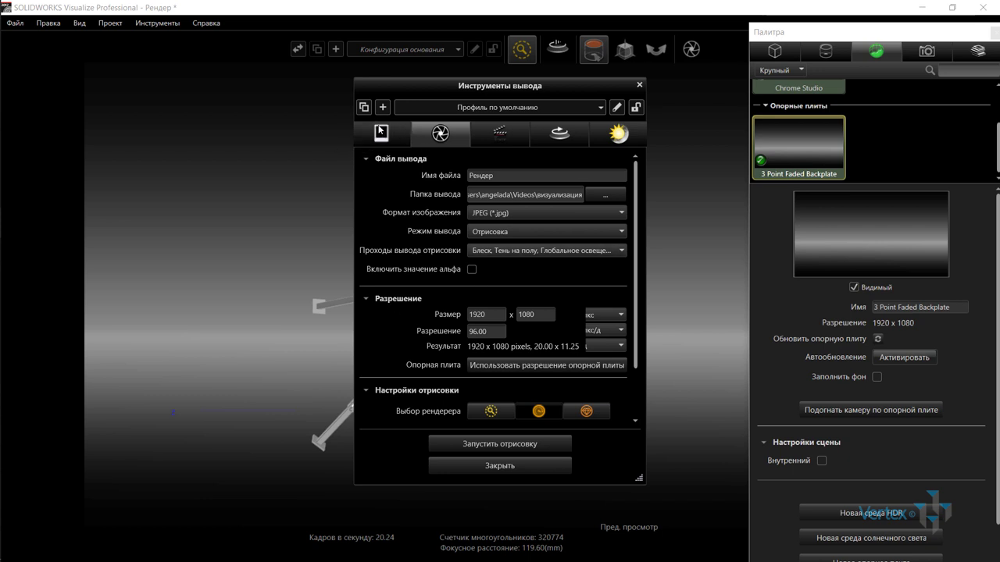
{"action": "left_click", "coordinate": [381, 134]}
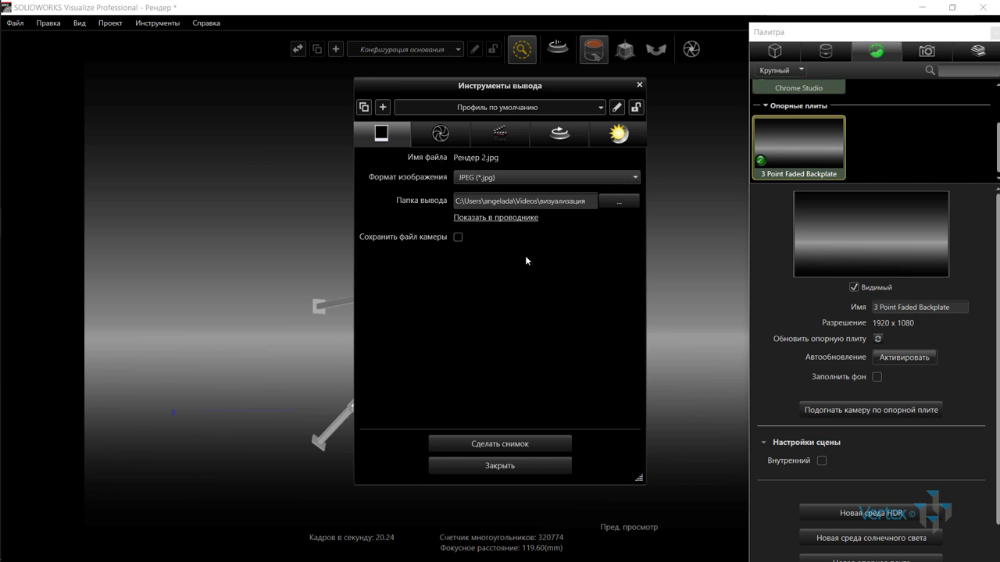
{"action": "left_click", "coordinate": [440, 135]}
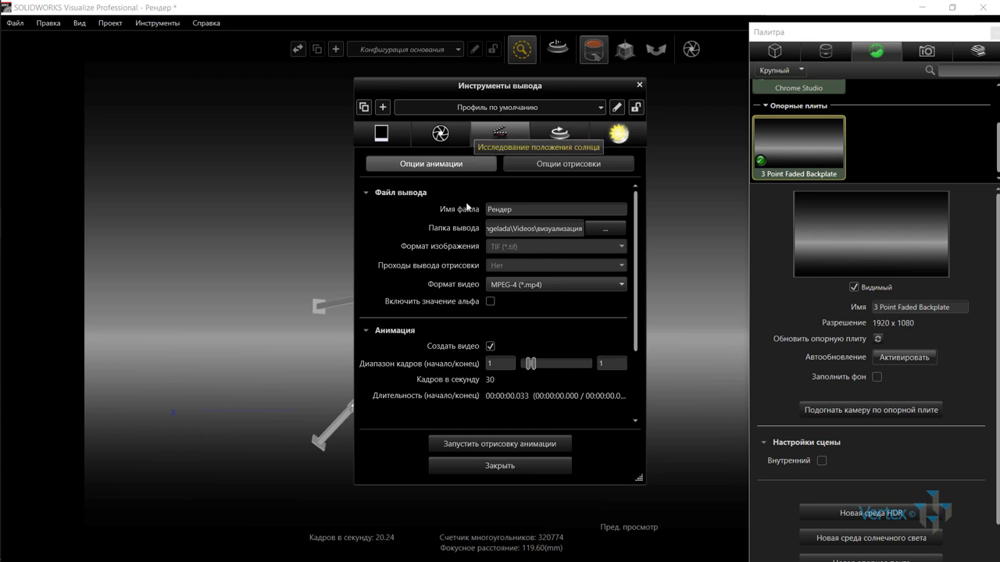
{"action": "left_click", "coordinate": [438, 139]}
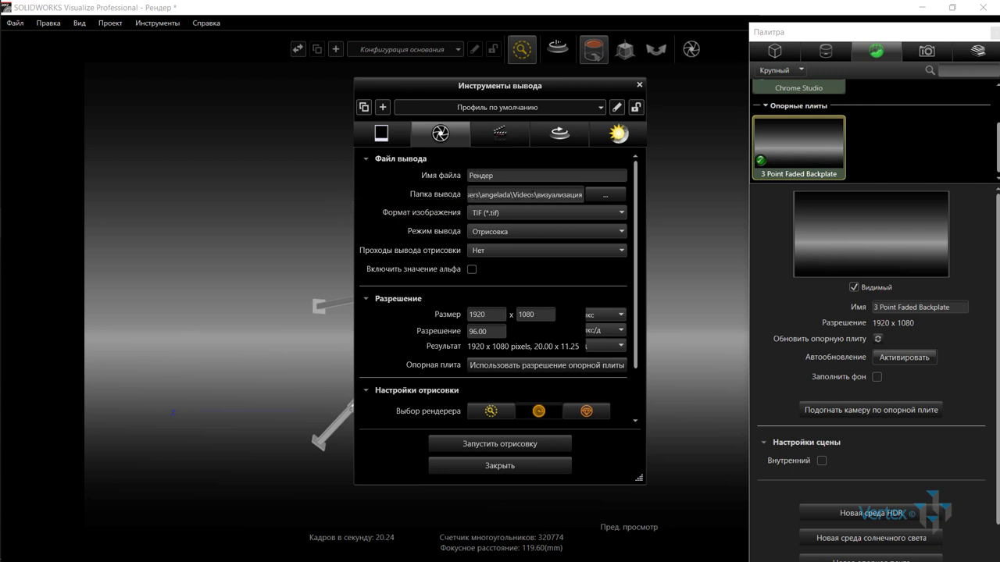
Step: Set the image format to JPEG (*.jpg), keep output mode Отрисовка, and show the render passes list
{"action": "left_click", "coordinate": [603, 211]}
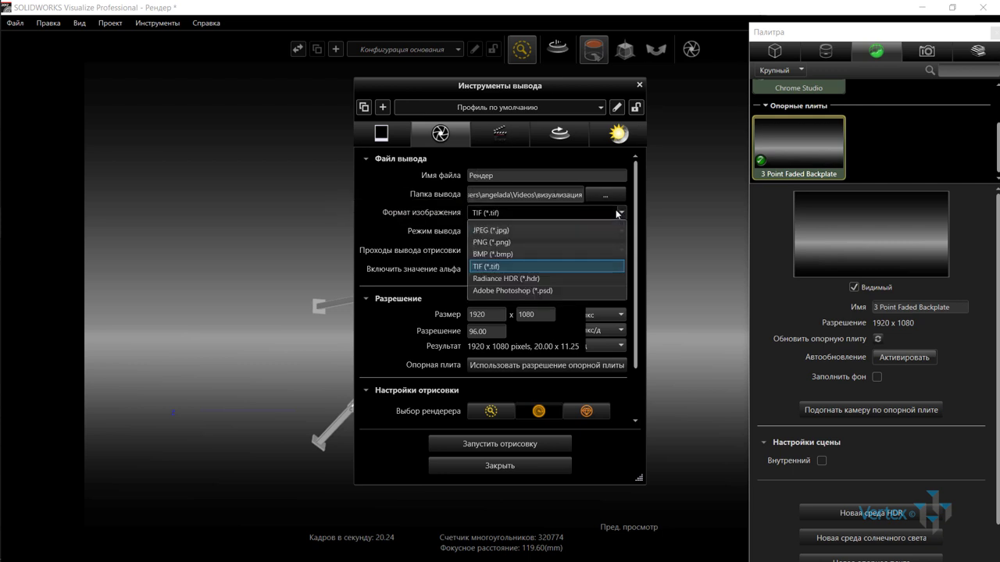
{"action": "left_click", "coordinate": [560, 230]}
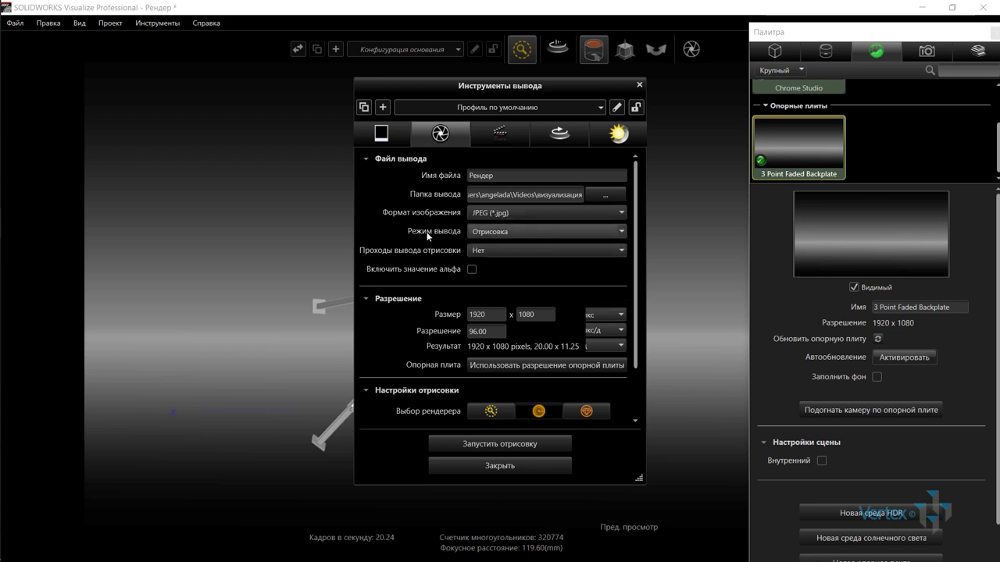
{"action": "left_click", "coordinate": [511, 232]}
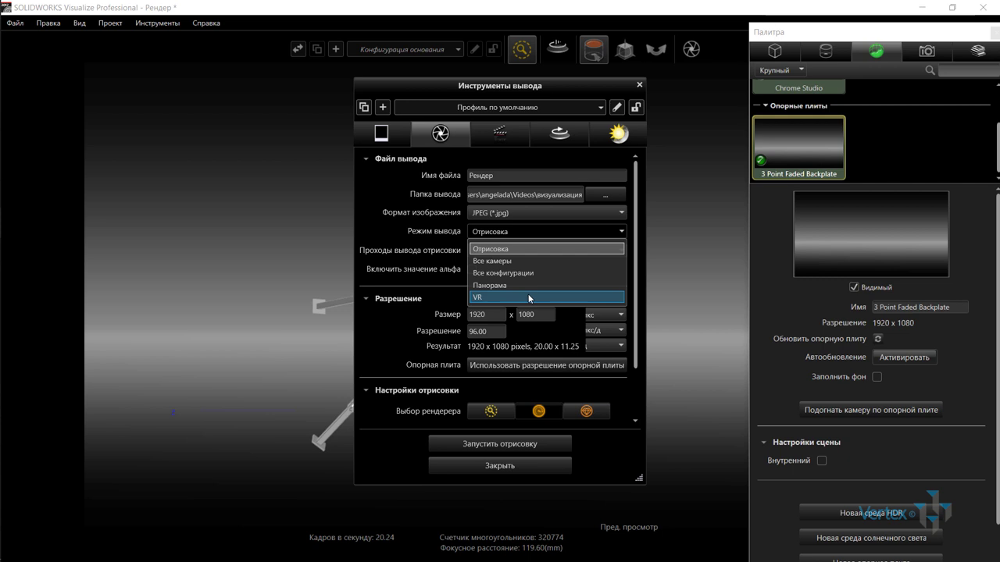
{"action": "left_click", "coordinate": [414, 268]}
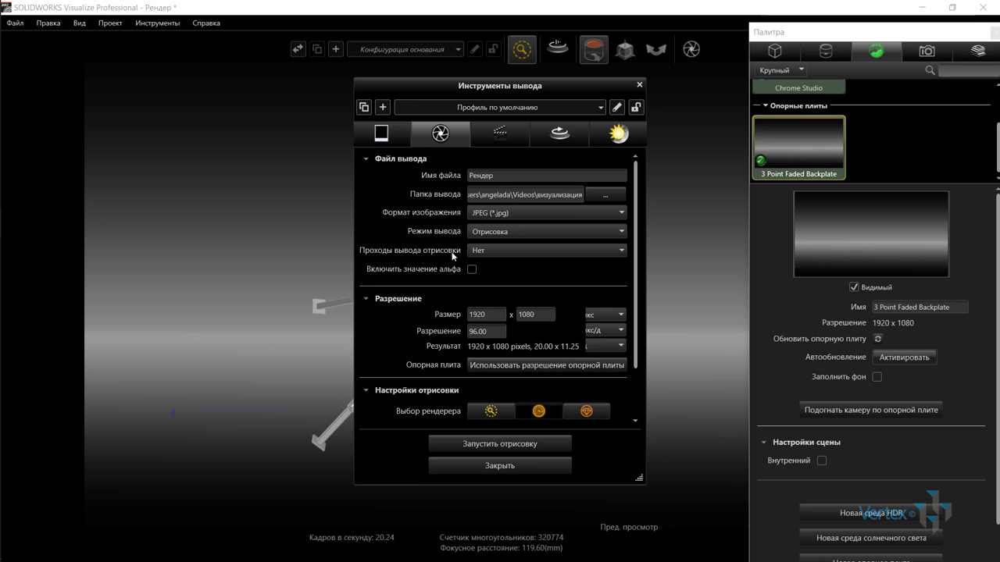
{"action": "left_click", "coordinate": [517, 251]}
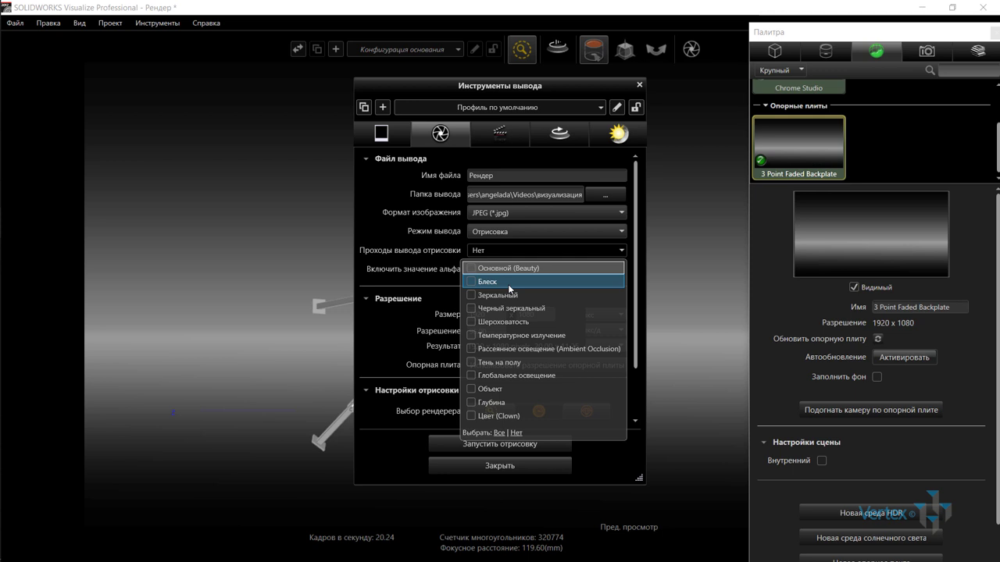
Step: Add the Блеск, Черный зеркальный, Шероховатость, Тень на полу, Объект and Глубина render passes
{"action": "left_click", "coordinate": [507, 285]}
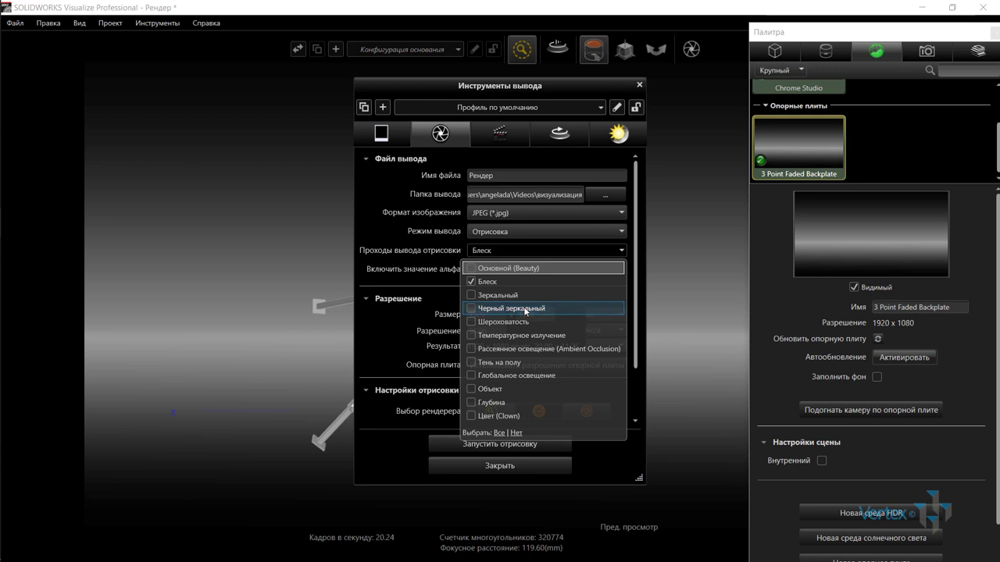
{"action": "left_click", "coordinate": [526, 310]}
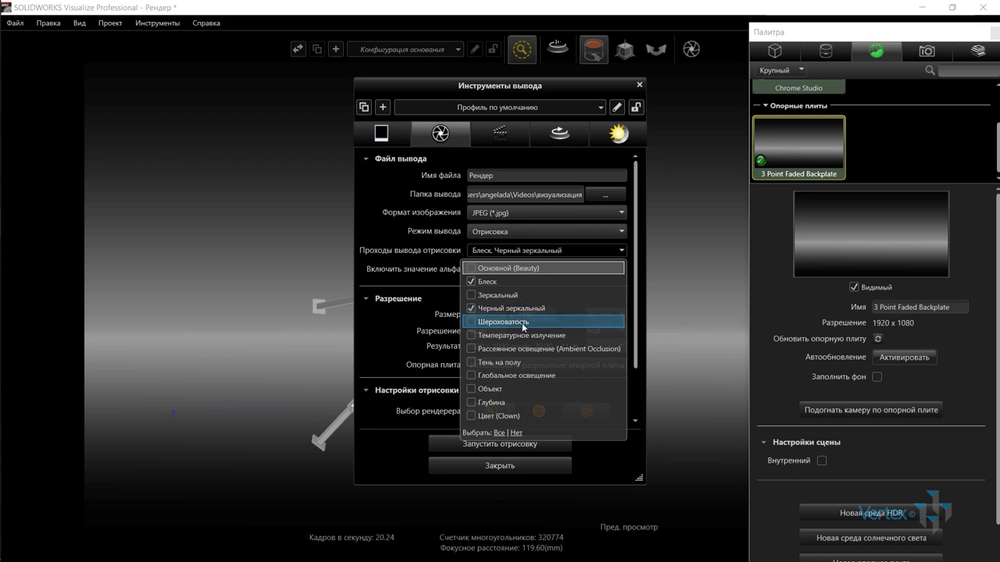
{"action": "left_click", "coordinate": [523, 325]}
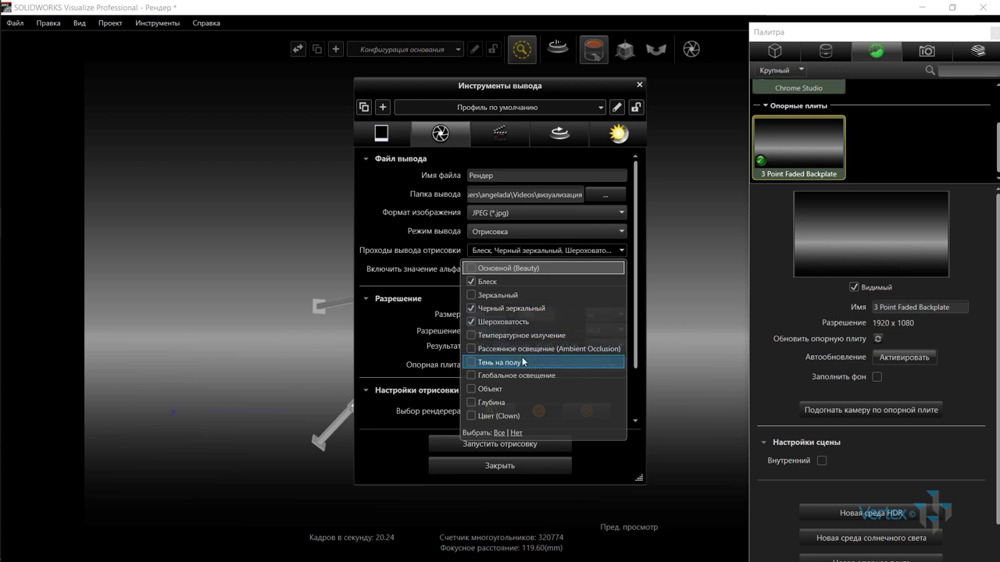
{"action": "left_click", "coordinate": [523, 362]}
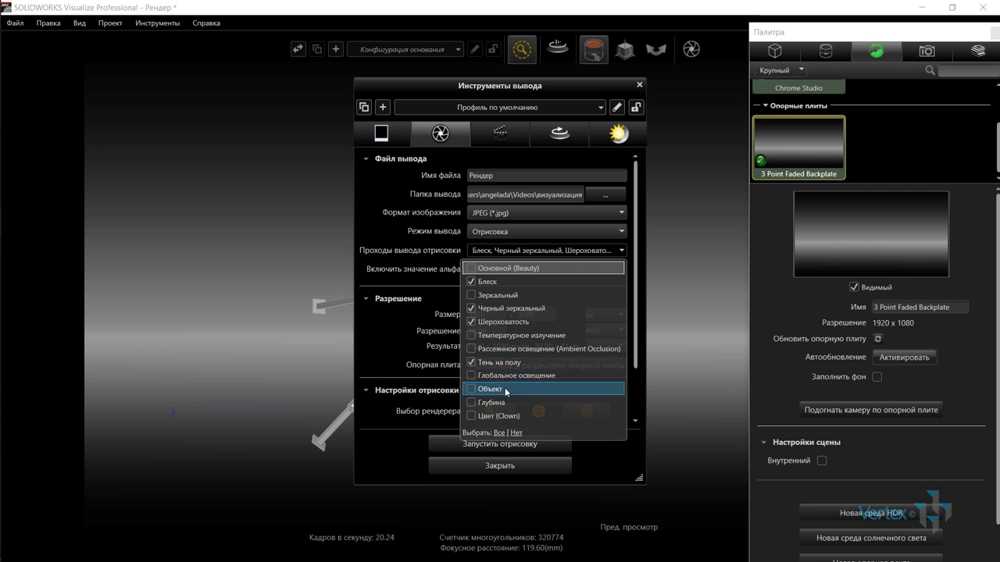
{"action": "left_click", "coordinate": [504, 387]}
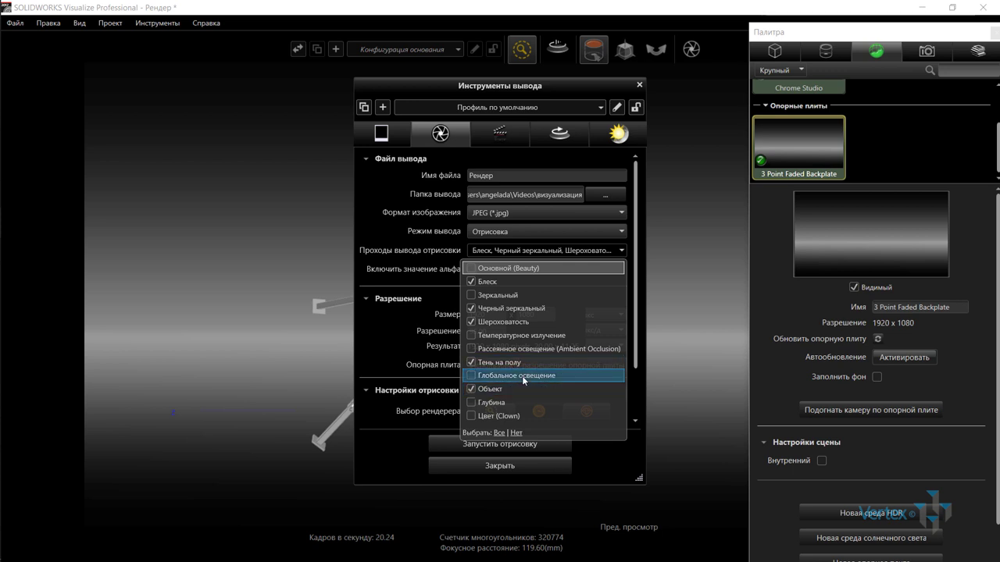
{"action": "left_click", "coordinate": [512, 400]}
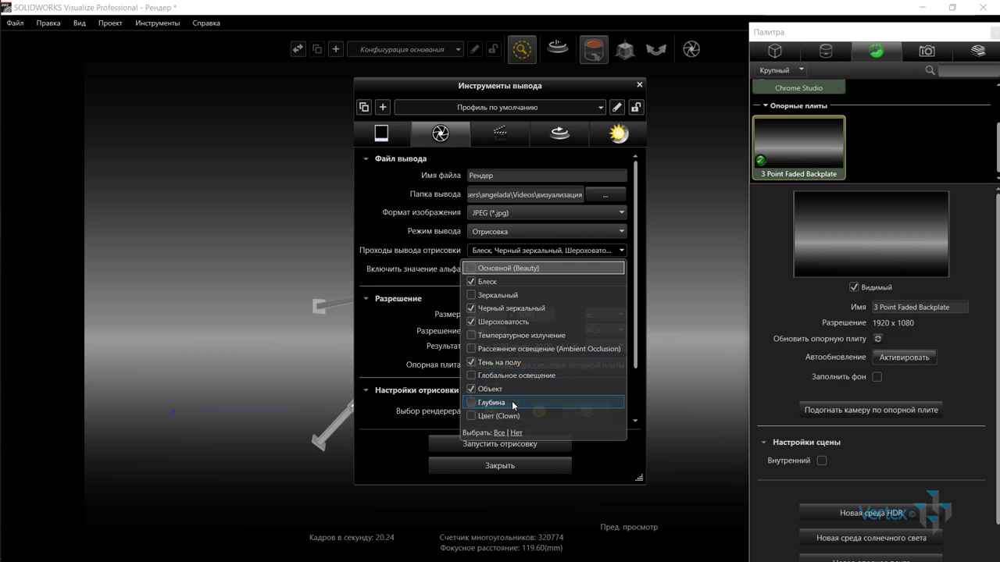
{"action": "left_click", "coordinate": [453, 357]}
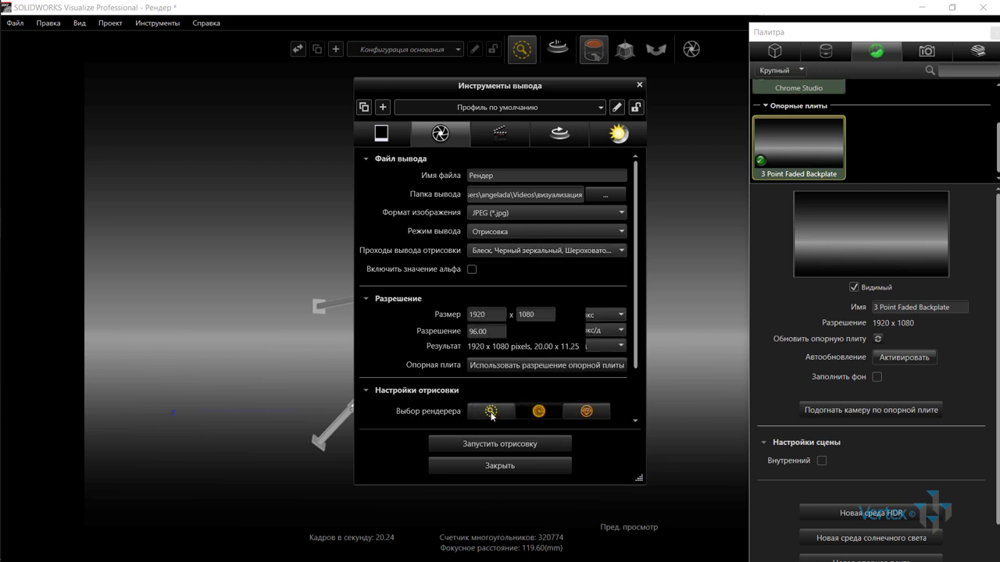
Step: Move Output Tools aside and, after trying Точно, set the renderer to Быстро
{"action": "left_click", "coordinate": [490, 412]}
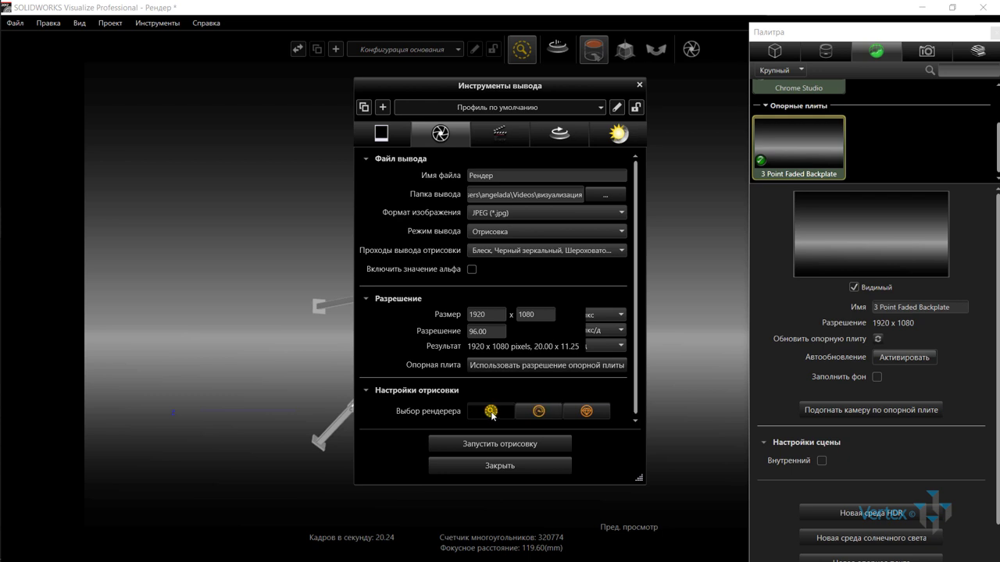
{"action": "left_click_drag", "start_coordinate": [379, 86], "coordinate": [164, 84]}
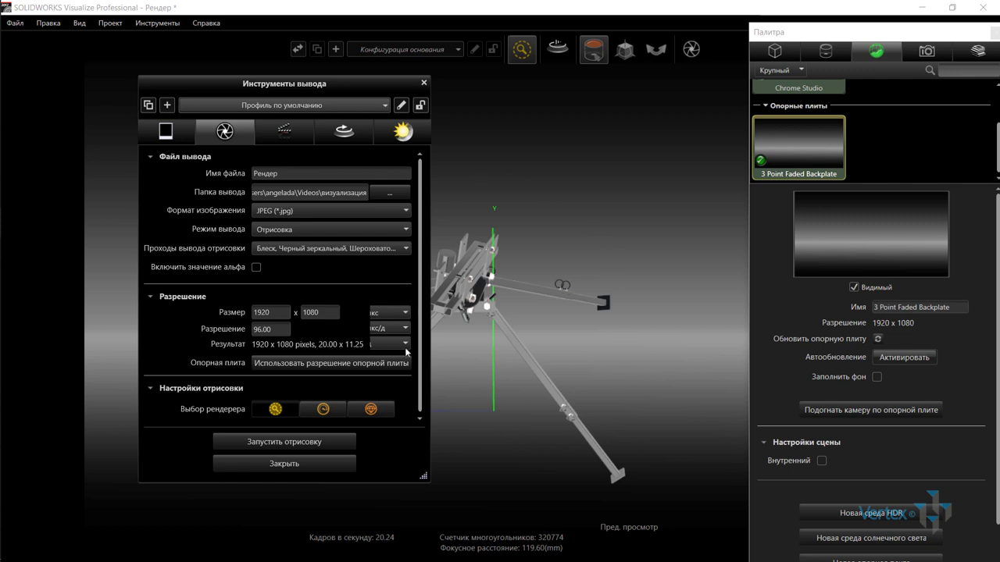
{"action": "left_click", "coordinate": [331, 414]}
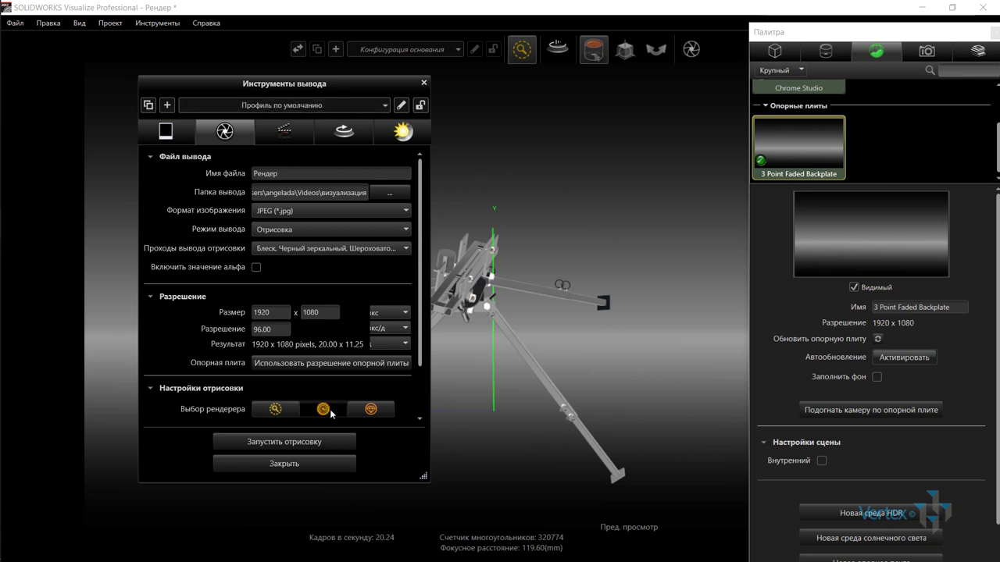
{"action": "left_click", "coordinate": [373, 414]}
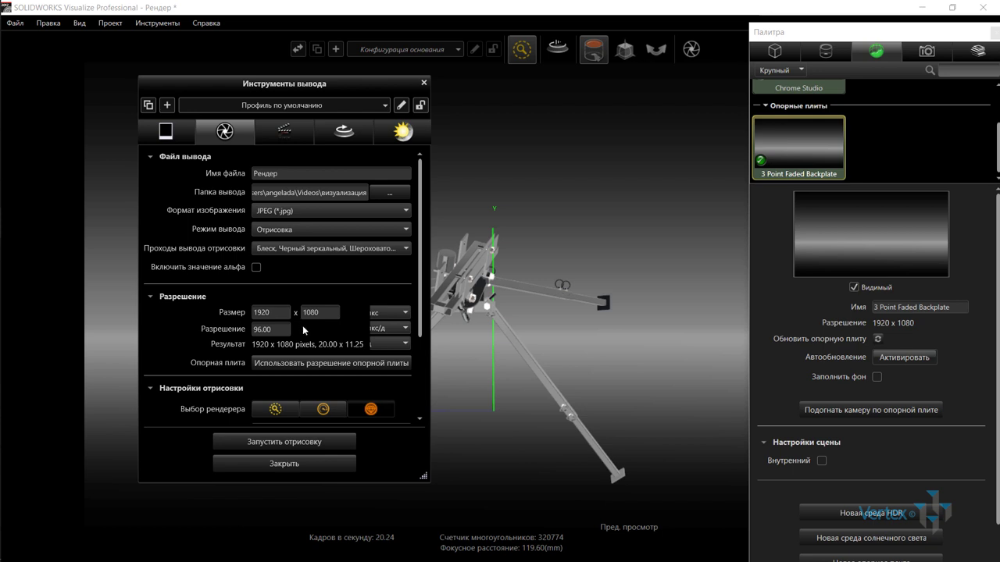
{"action": "left_click", "coordinate": [321, 411]}
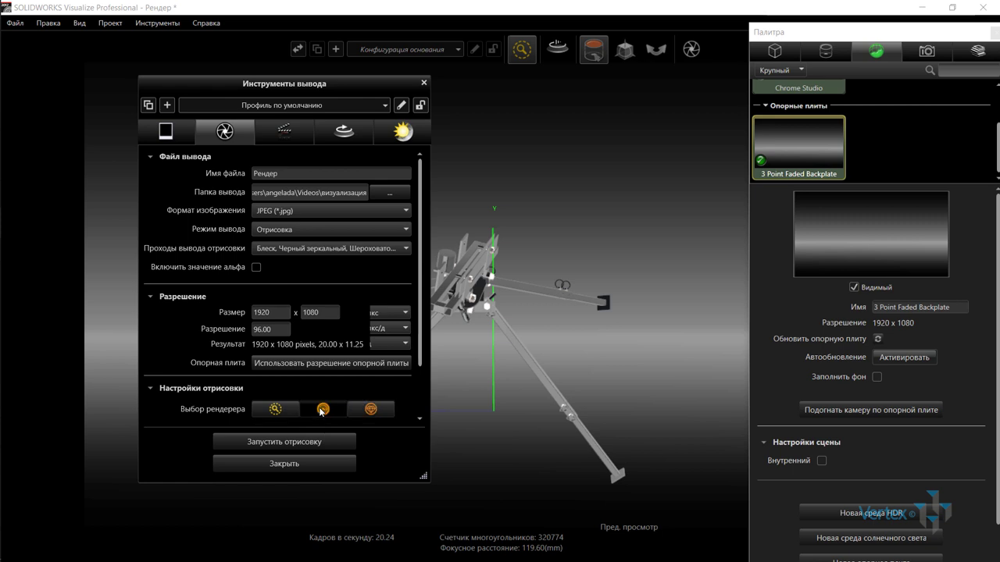
Step: Start the 1920x1080 render and bring up the File menu while it calculates
{"action": "left_click", "coordinate": [317, 448]}
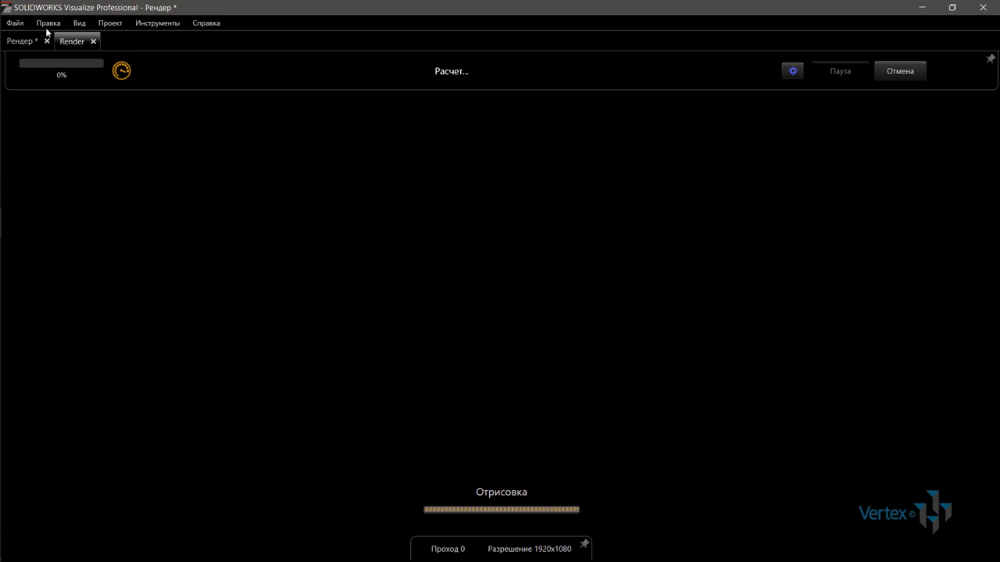
{"action": "left_click", "coordinate": [15, 23]}
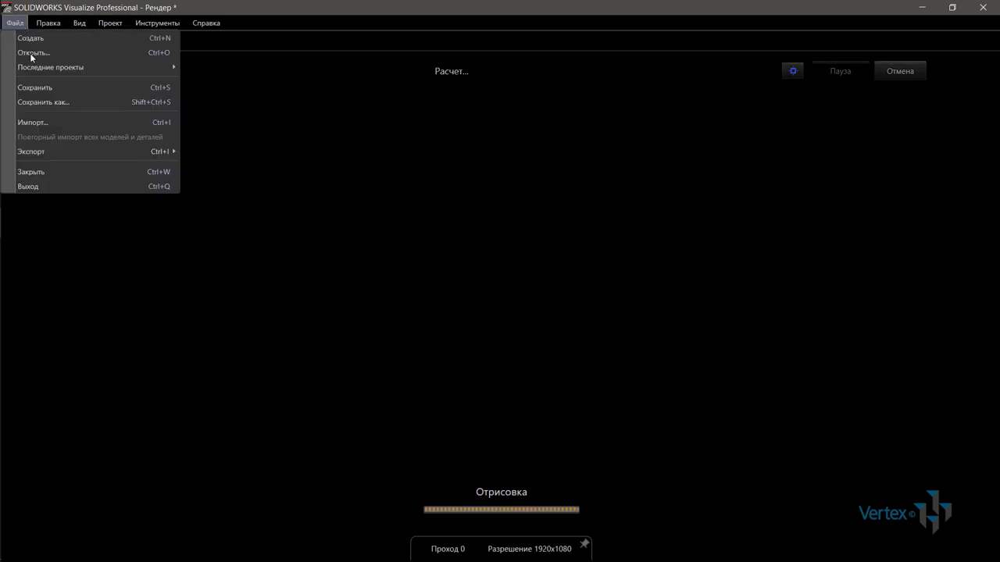